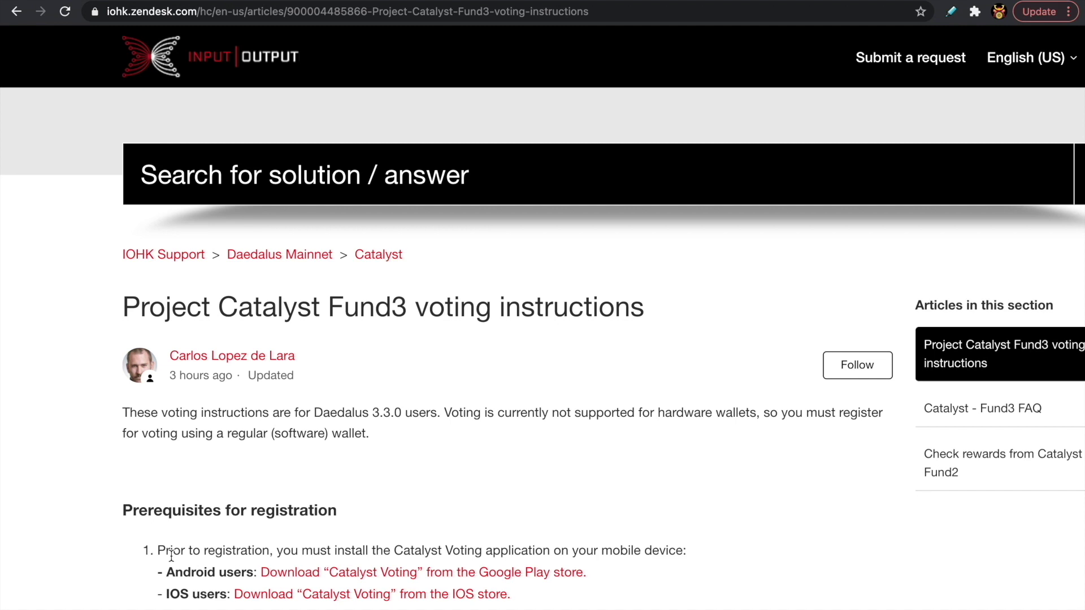
Scroll the instructions article to 'Fund 3 voting registration', then show all desktop spaces.
scroll(171, 557, "down", 3)
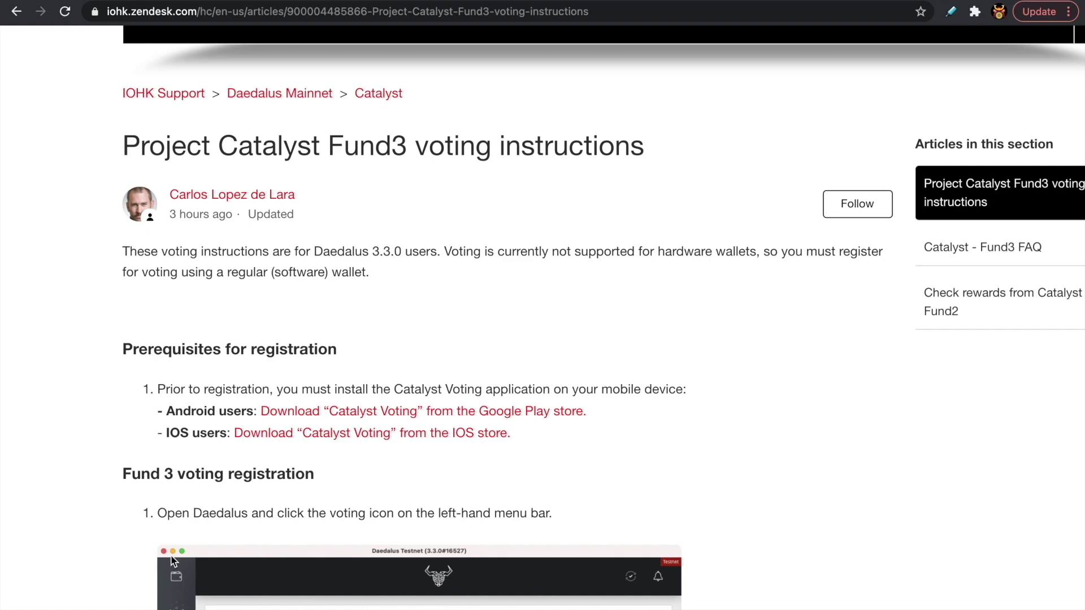
key("ctrl+Up")
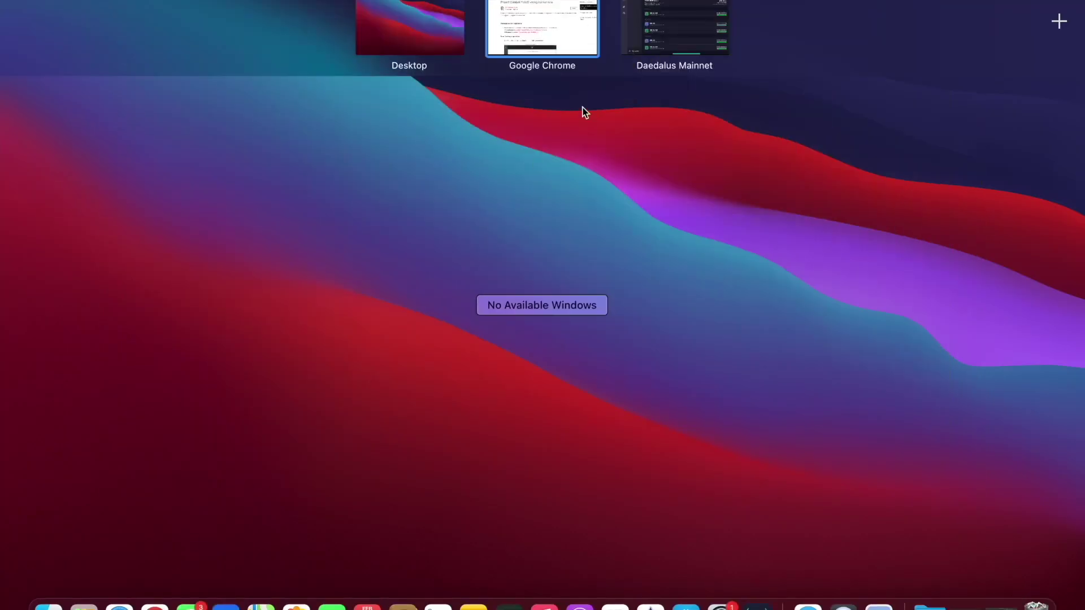
Switch to the Daedalus Mainnet space and open its Register to vote on Fund3 page.
left_click(650, 31)
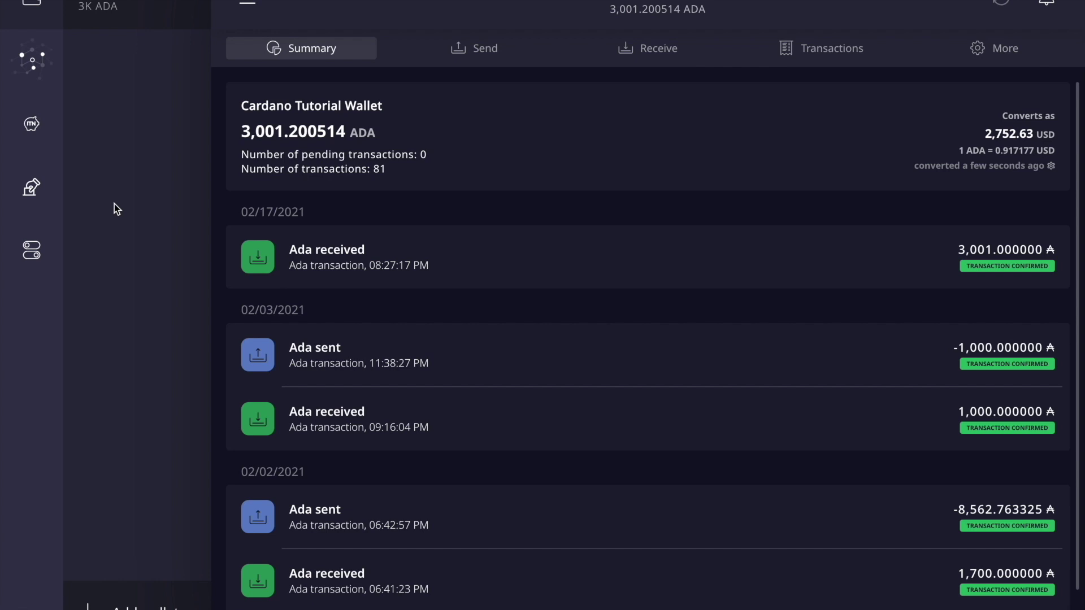
left_click(42, 196)
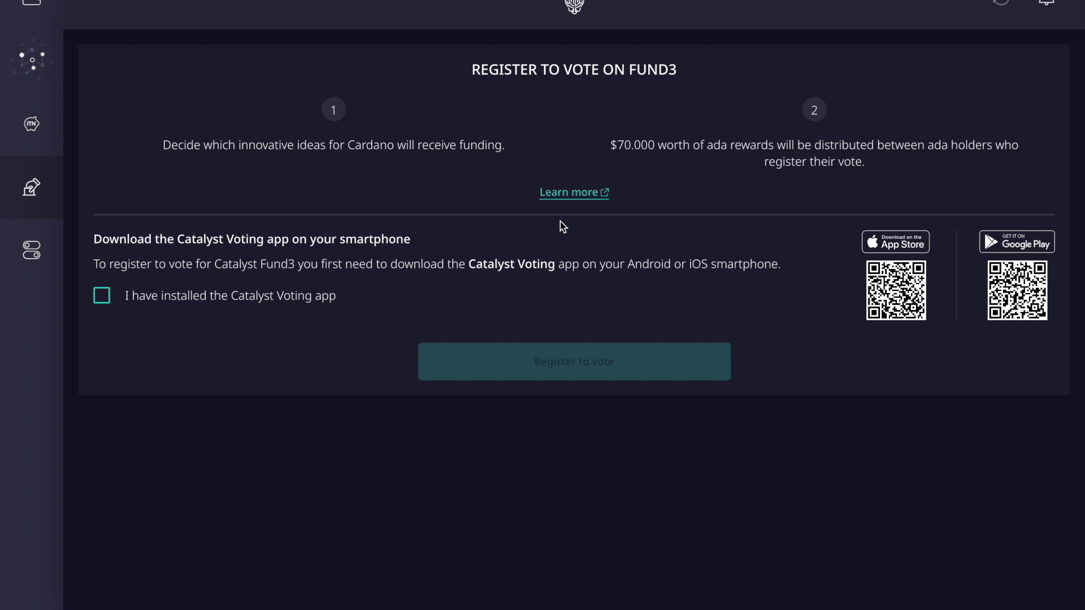
Confirm the Catalyst Voting app is installed and register Cardano Tutorial Wallet, continuing to signing.
left_click(97, 298)
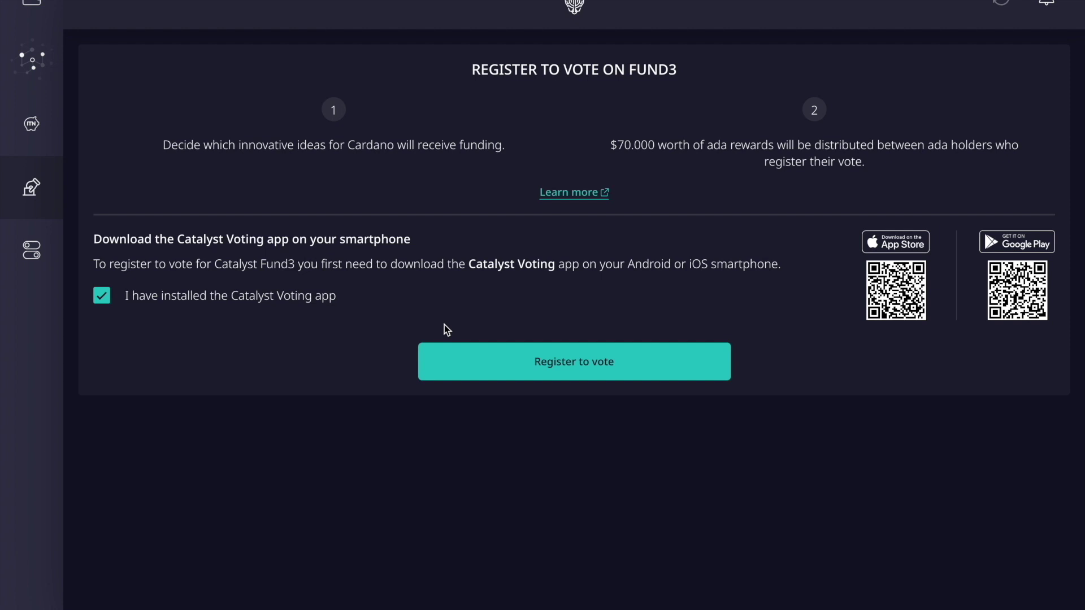
left_click(543, 371)
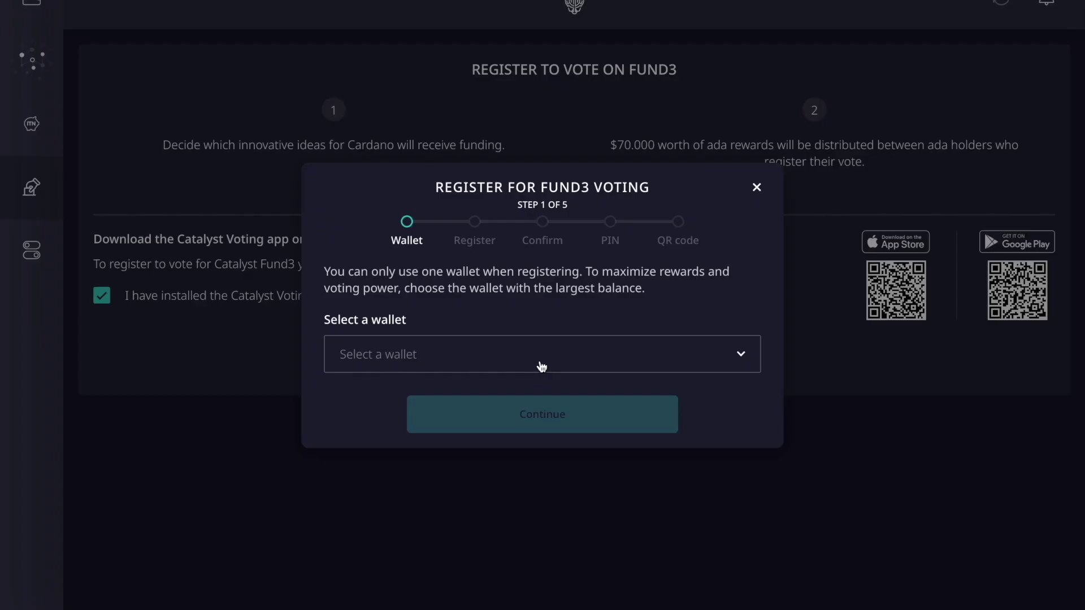
left_click(541, 366)
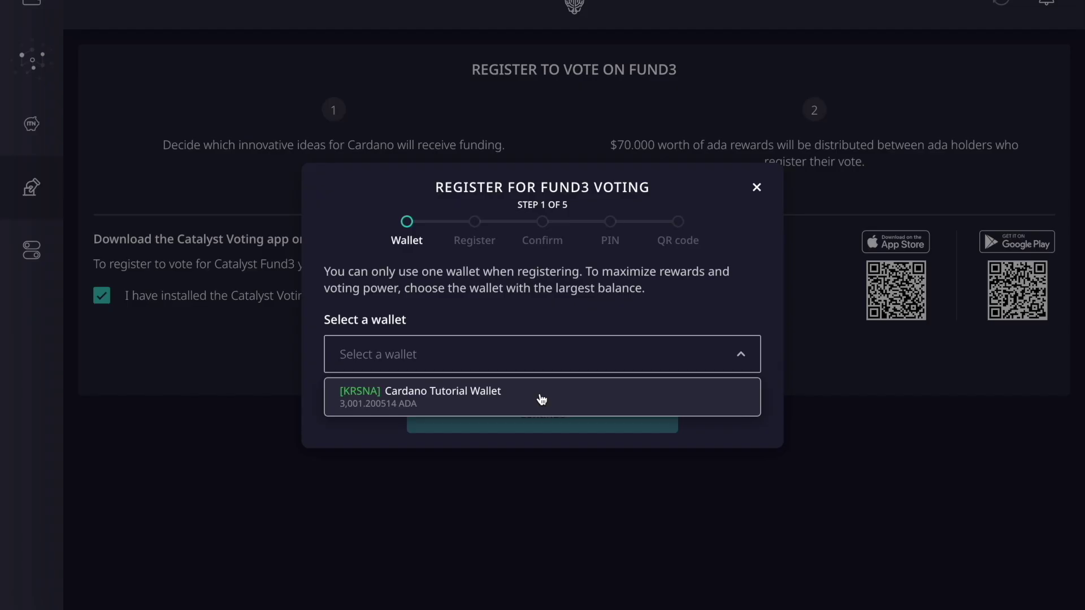
left_click(541, 400)
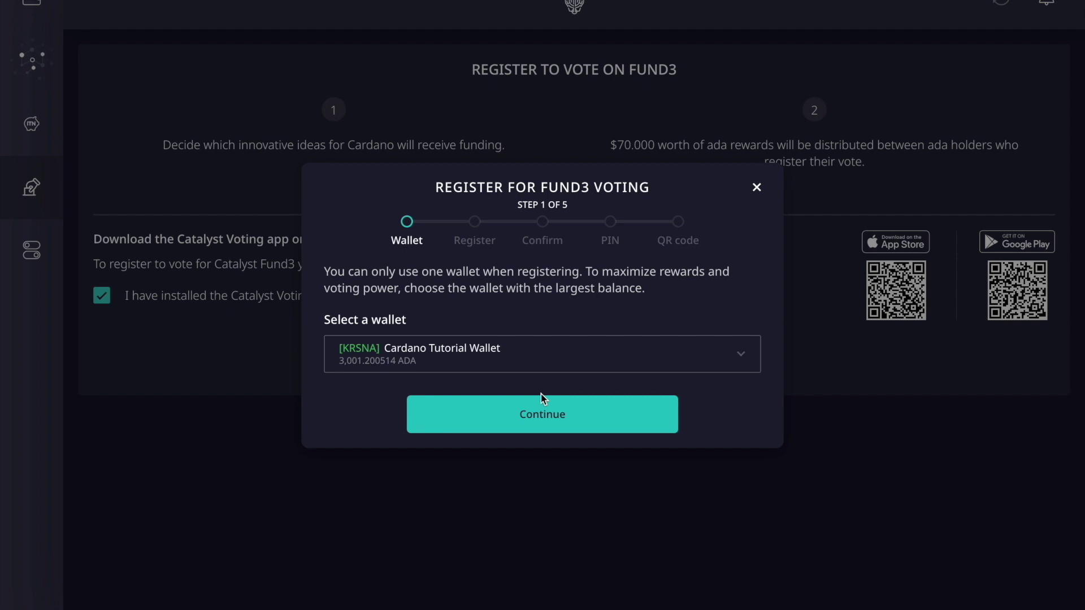
left_click(540, 417)
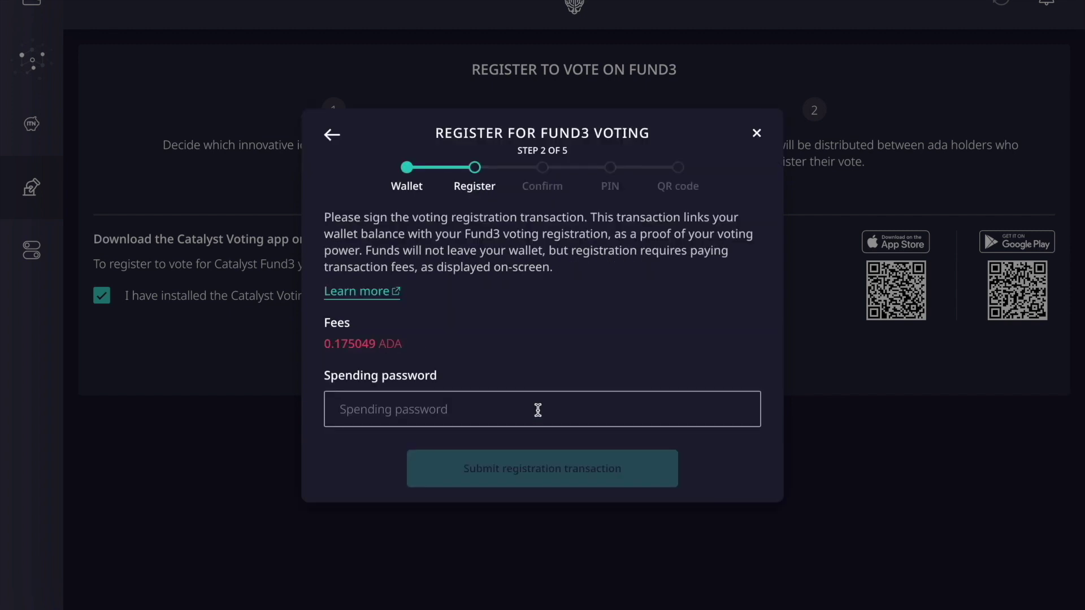
Enter the wallet spending password and submit the registration transaction until 10 of 10 confirmations.
left_click(538, 410)
key("ctrl+v")
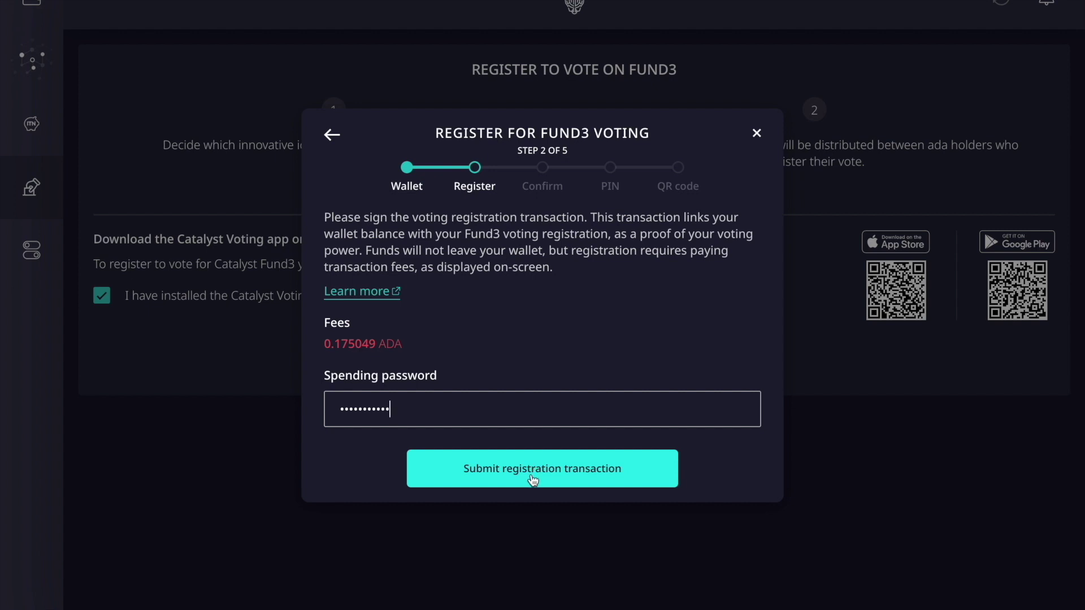
left_click(533, 479)
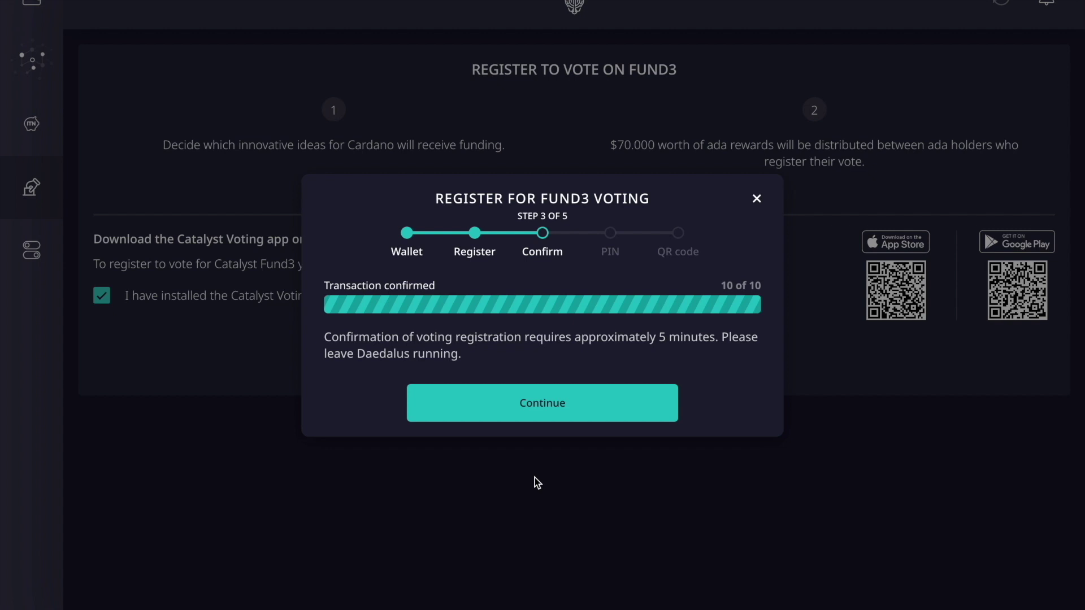
Enter the four-digit voting PIN in both PIN boxes and advance to the QR code step.
left_click(535, 416)
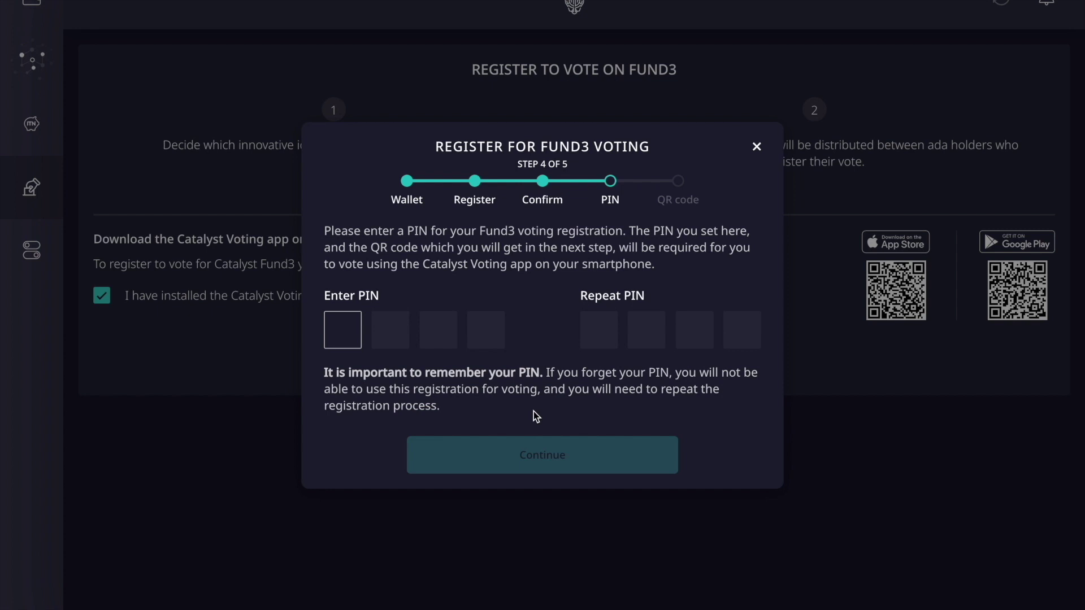
type("1")
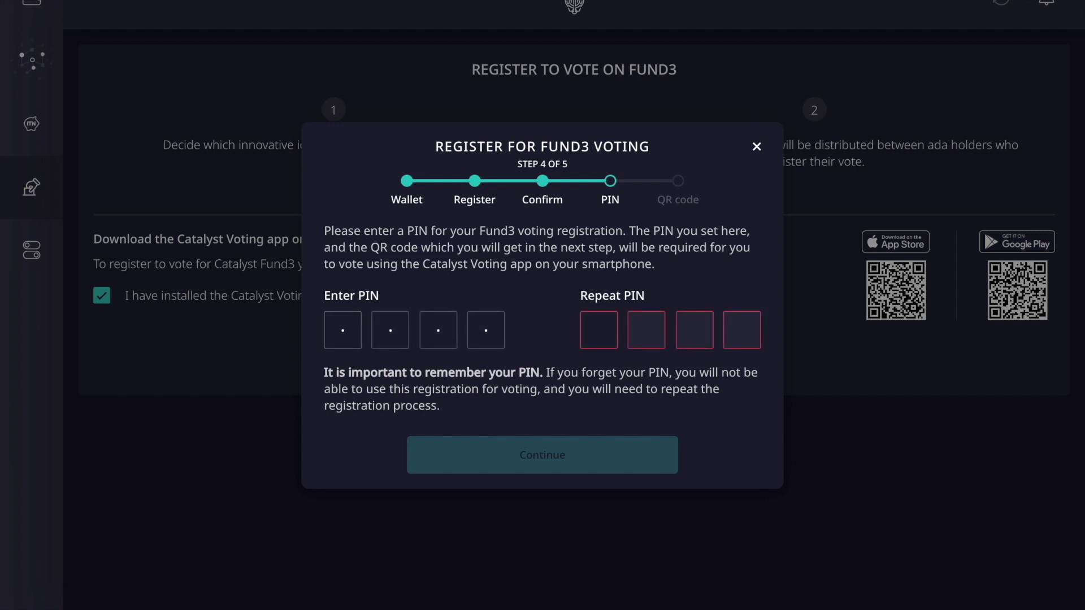
type("1111")
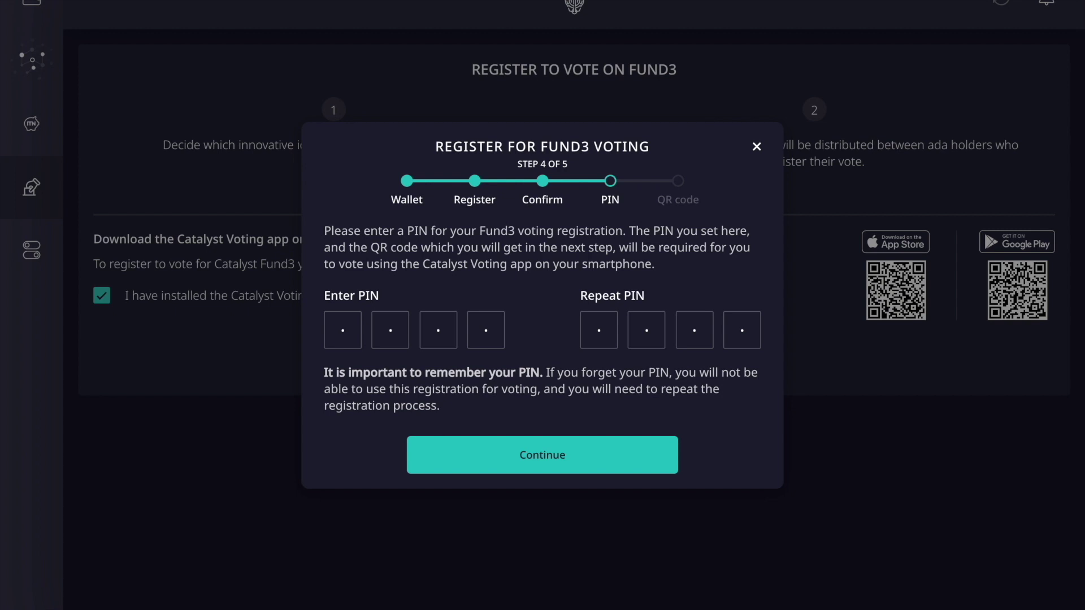
left_click(513, 449)
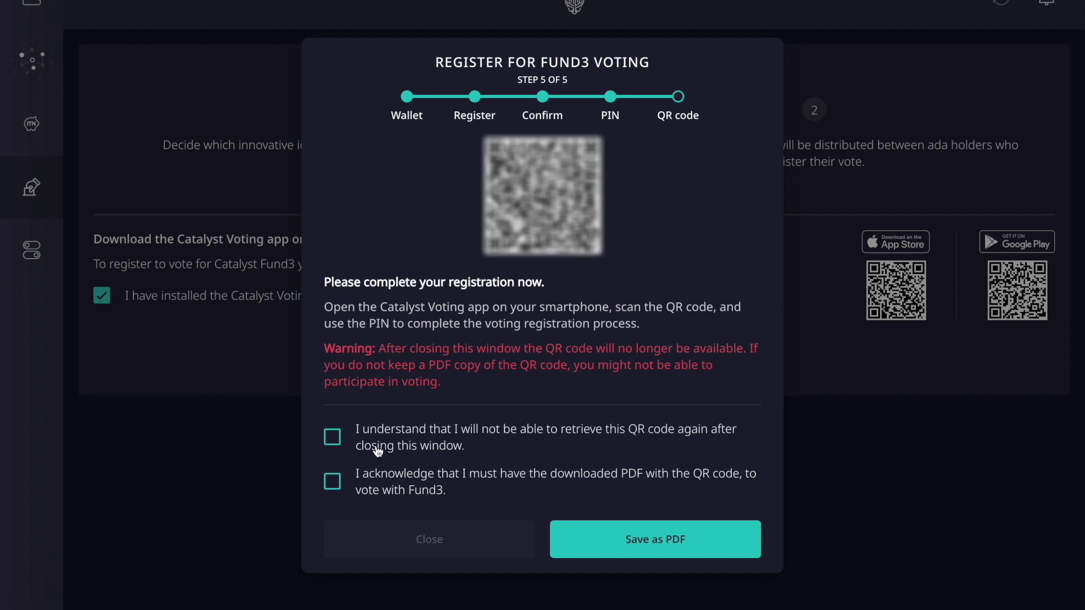
Tick both QR code acknowledgements and save the registration QR code PDF to the Desktop.
left_click(337, 444)
left_click(333, 490)
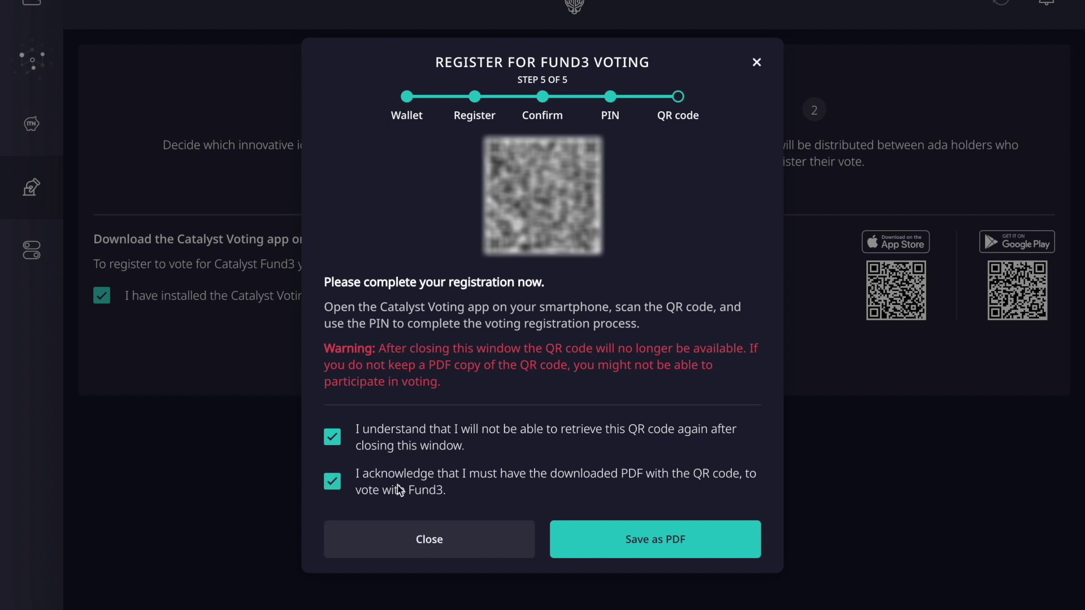
left_click(608, 531)
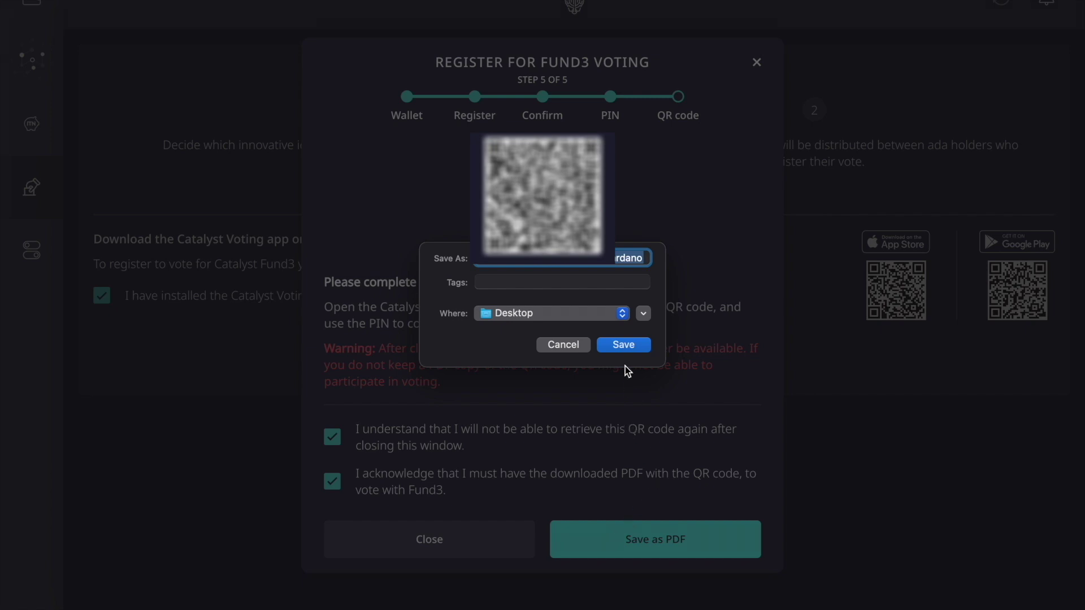
left_click(622, 346)
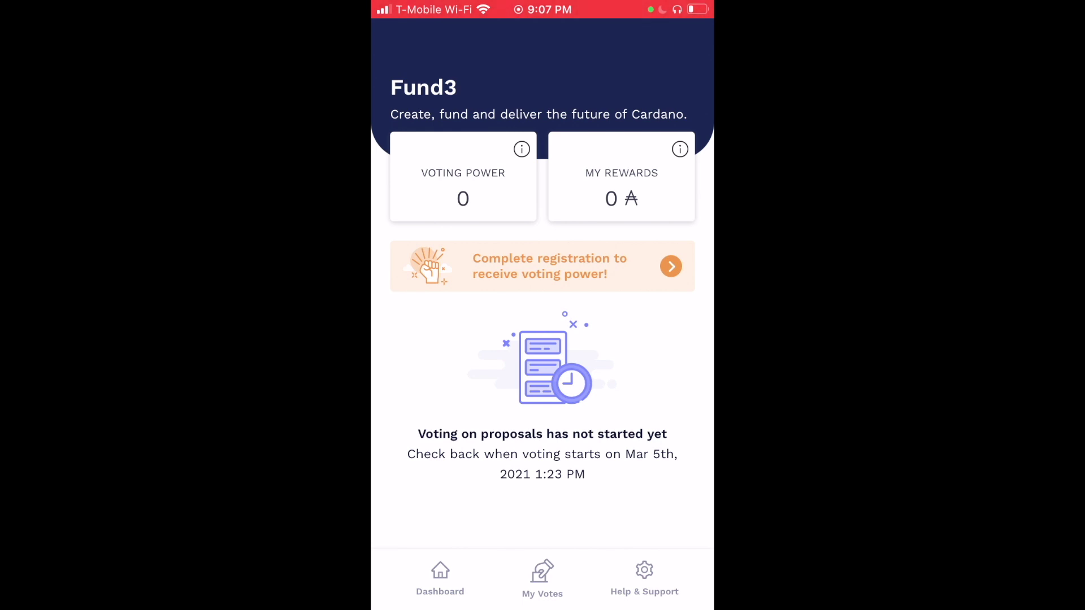
From the Catalyst Voting dashboard's 'Complete registration' banner, scan the voting QR code.
left_click(542, 266)
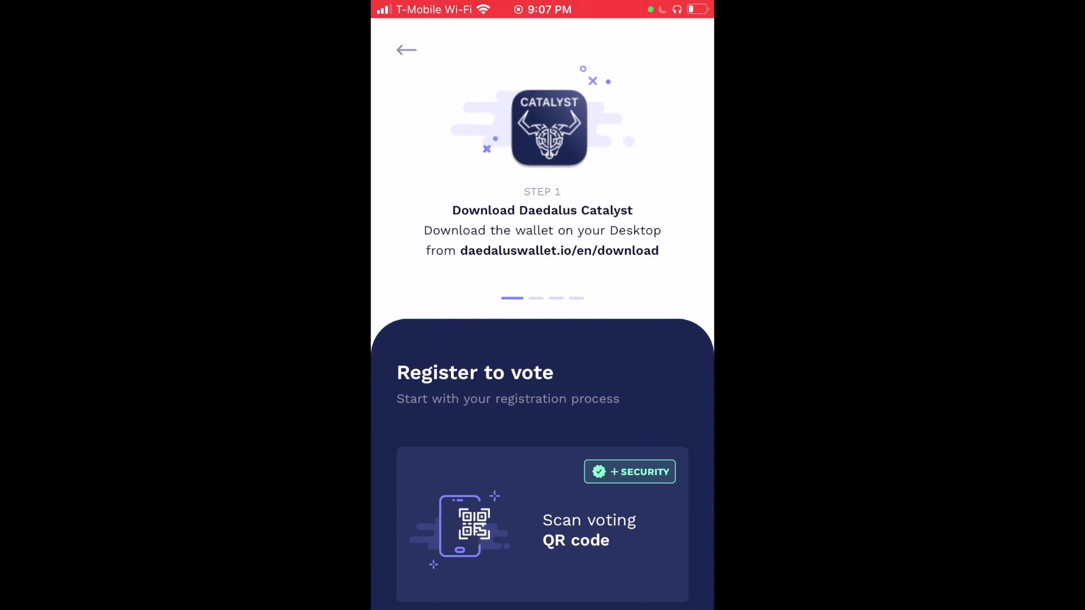
left_click(543, 525)
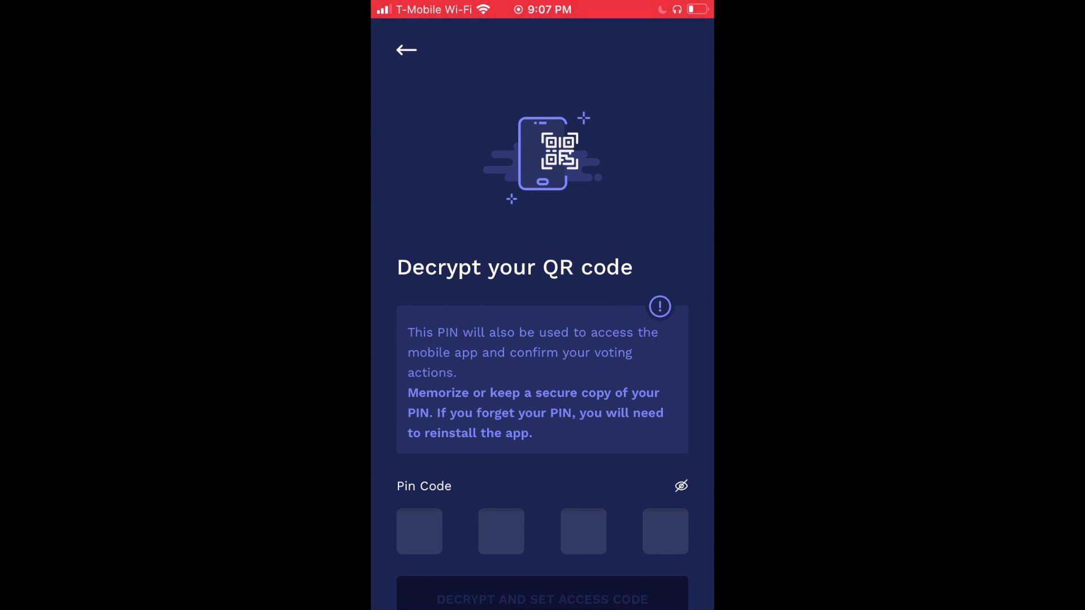
Enter the PIN to decrypt the QR code, set the access code, and acknowledge with GOT IT.
scroll(542, 339, "down", 2)
left_click(419, 459)
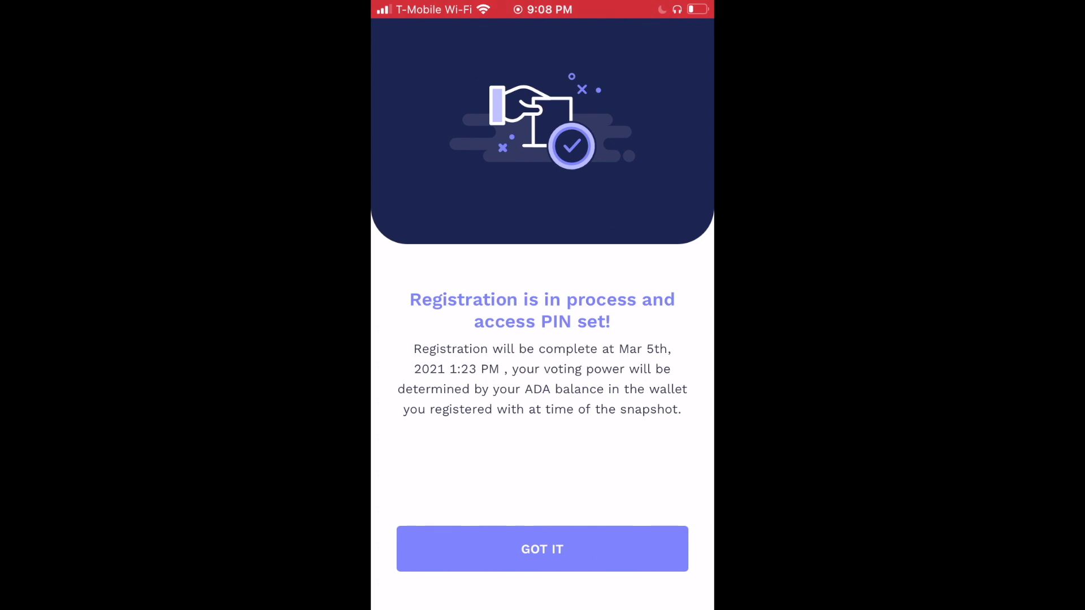
left_click(542, 548)
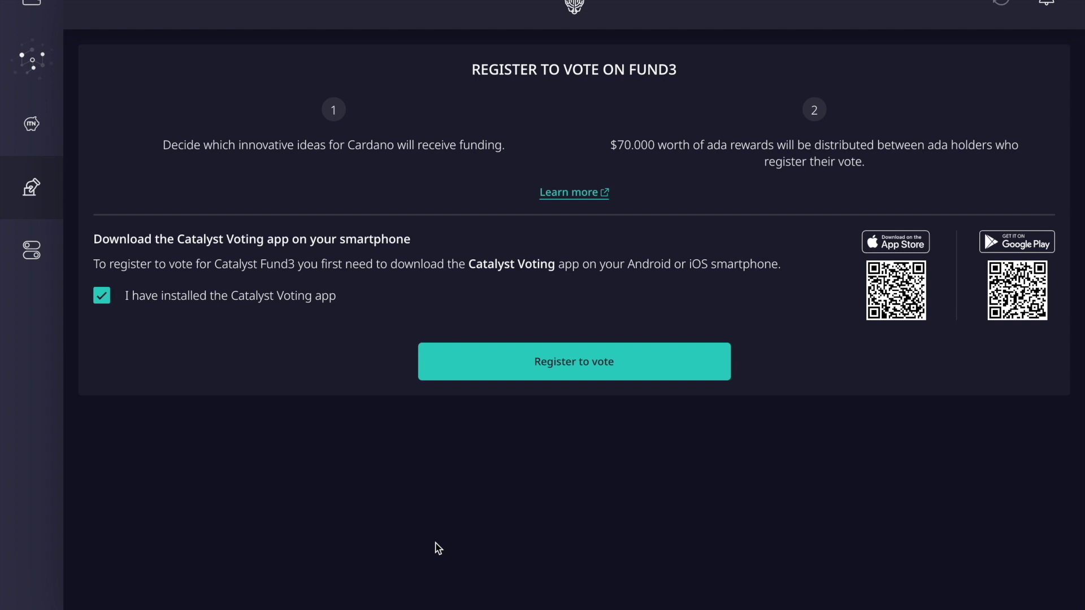
Go back to the Cardano Tutorial Wallet summary showing 3,001.021153 ADA and 82 transactions.
left_click(32, 58)
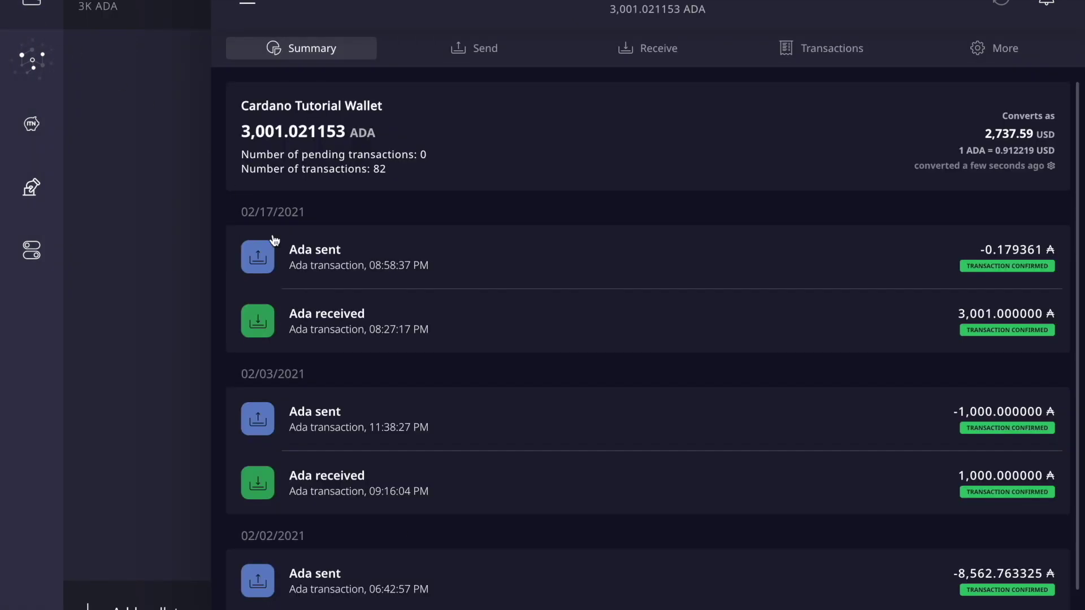
Switch to Google Chrome and bring up the Catalyst - Fund3 FAQ tab.
key("ctrl+Up")
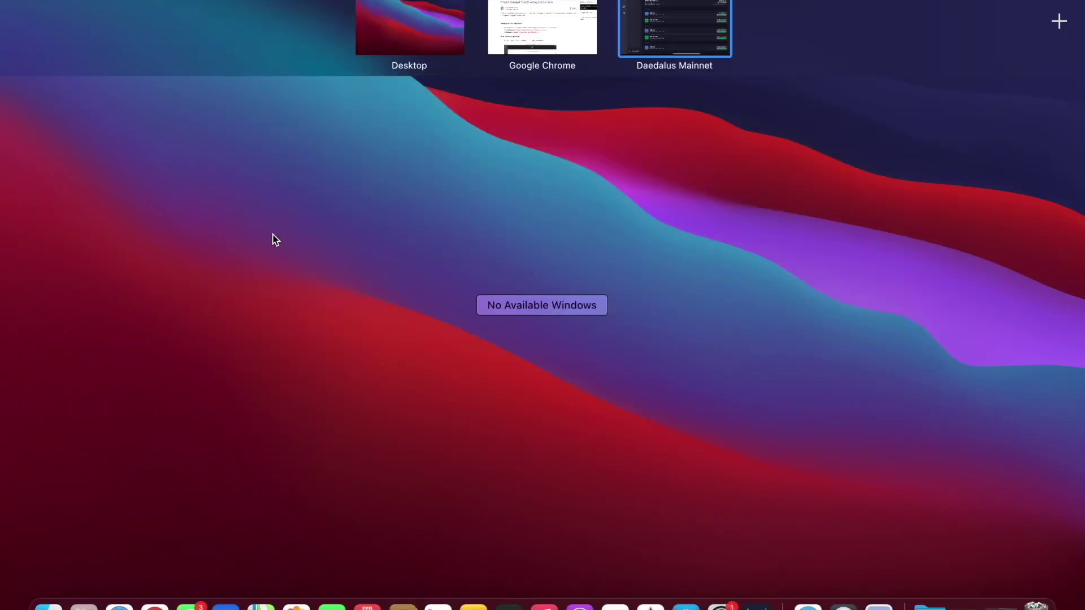
left_click(531, 42)
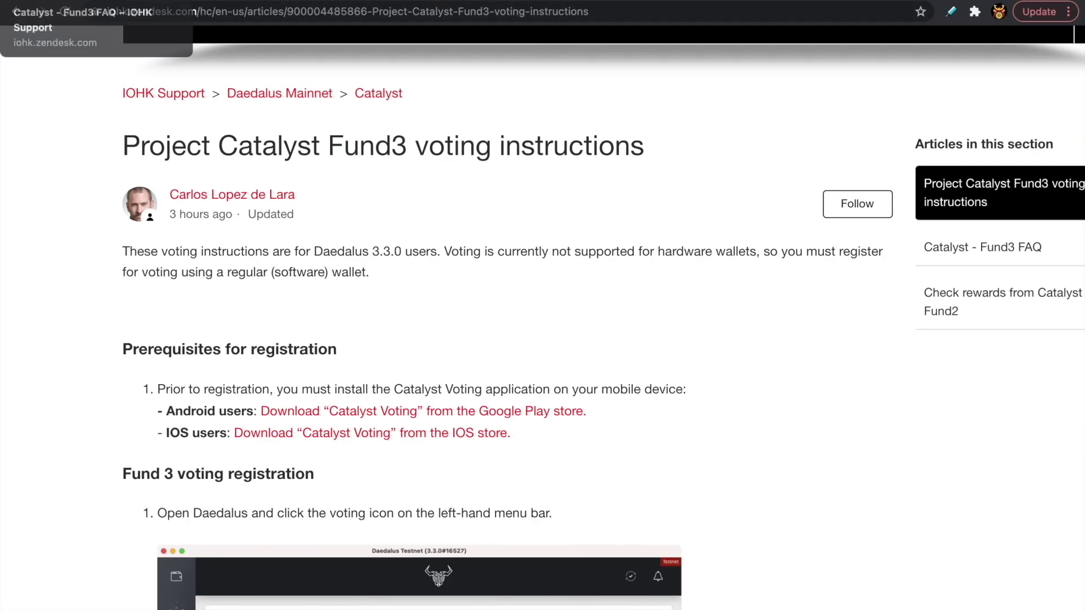
key("ctrl+Tab")
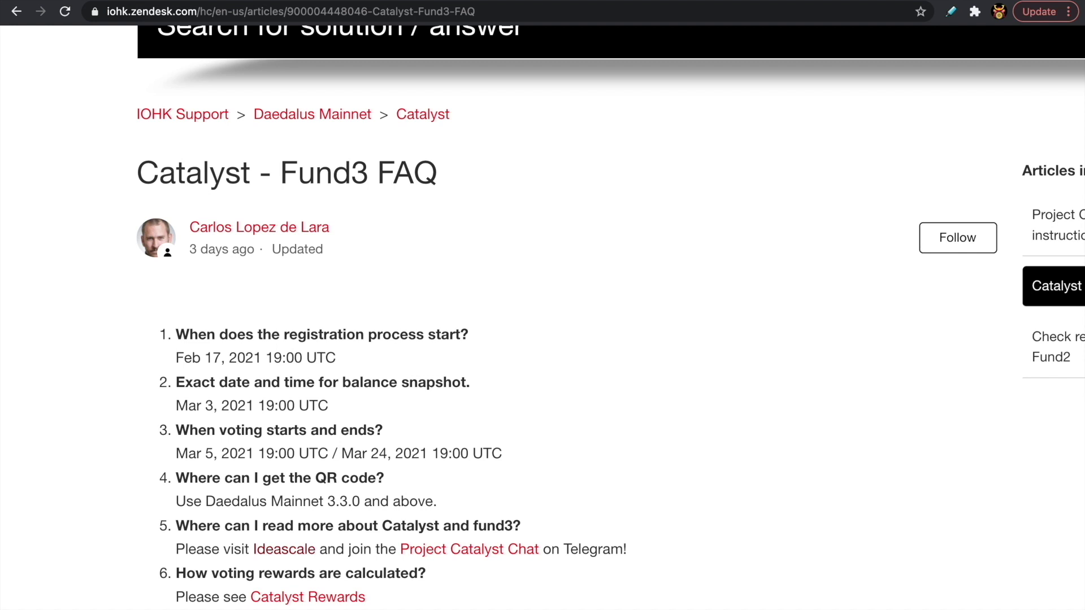
Read through the FAQ's fifteen questions, then return to the Fund3 dates near the top.
scroll(161, 148, "down", 3)
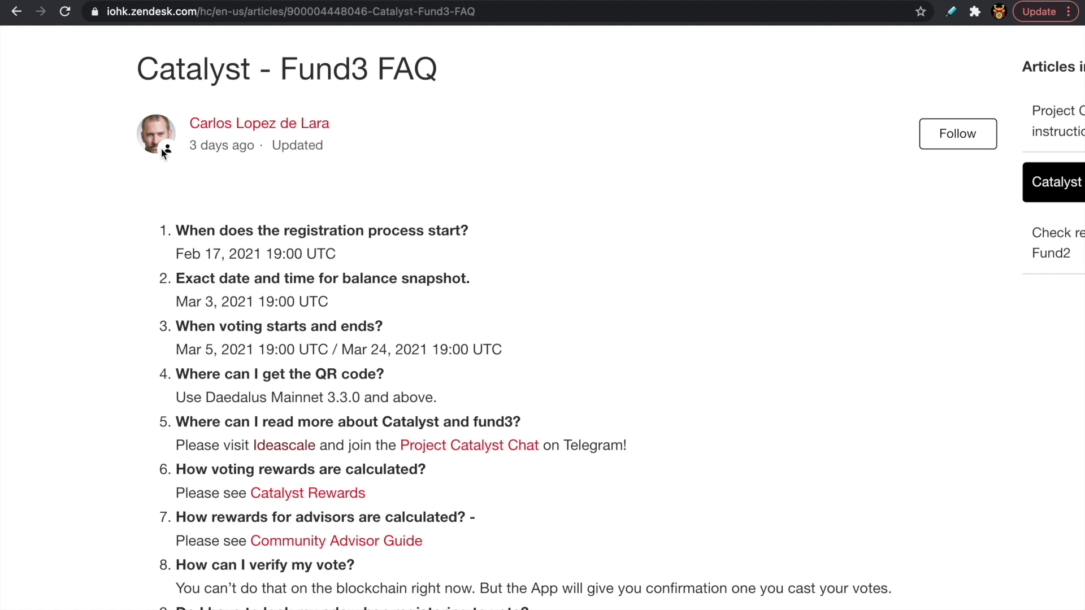
scroll(161, 151, "down", 6)
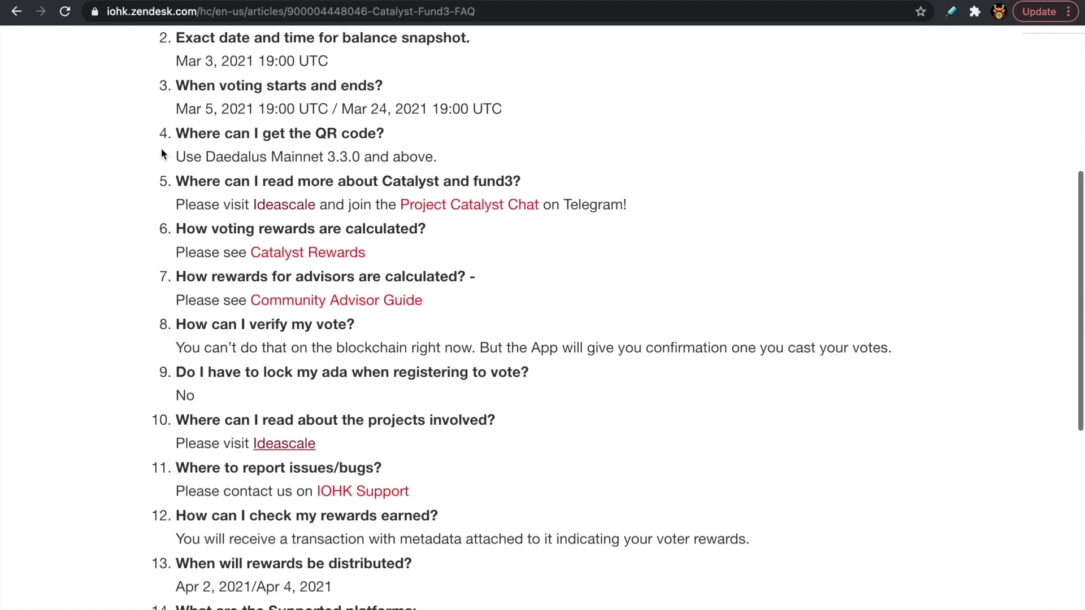
scroll(161, 152, "down", 1)
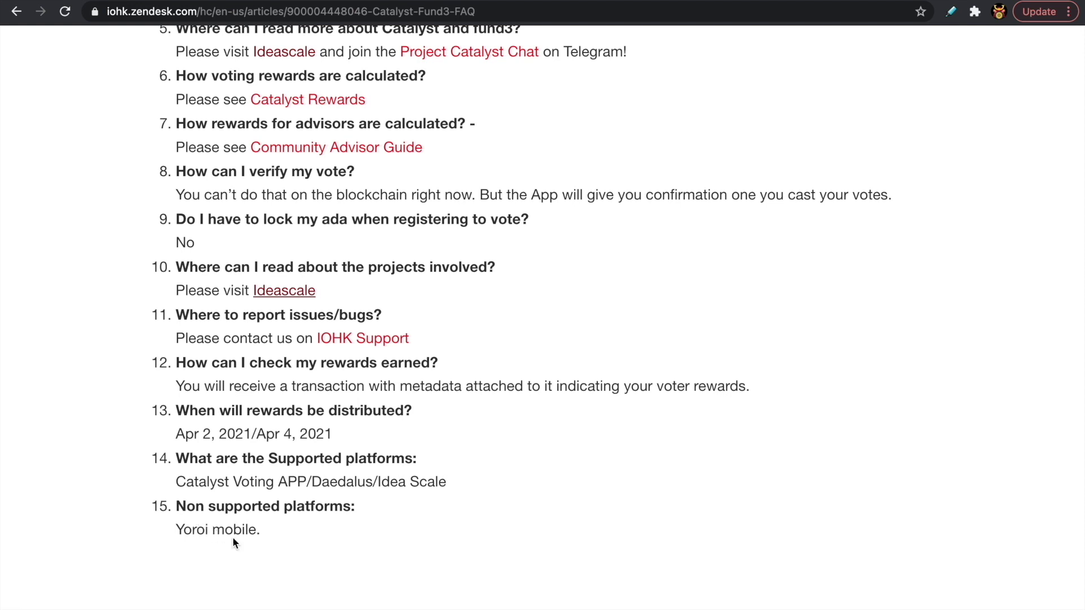
scroll(251, 529, "up", 7)
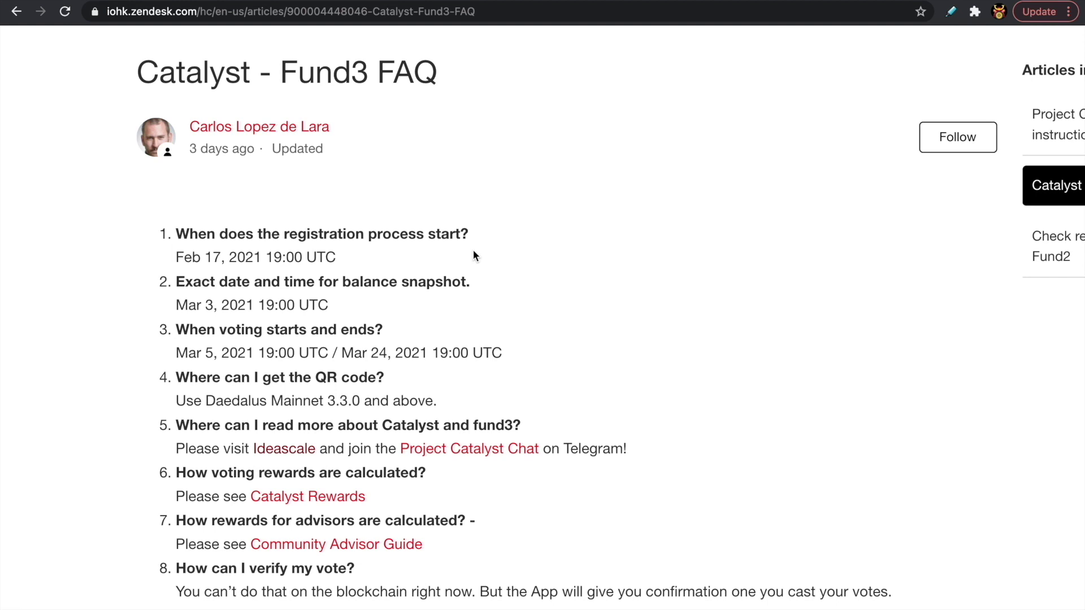
Open the Catalyst Rewards Google Doc from the FAQ and read its reward formula and Table 1 examples.
left_click(326, 499)
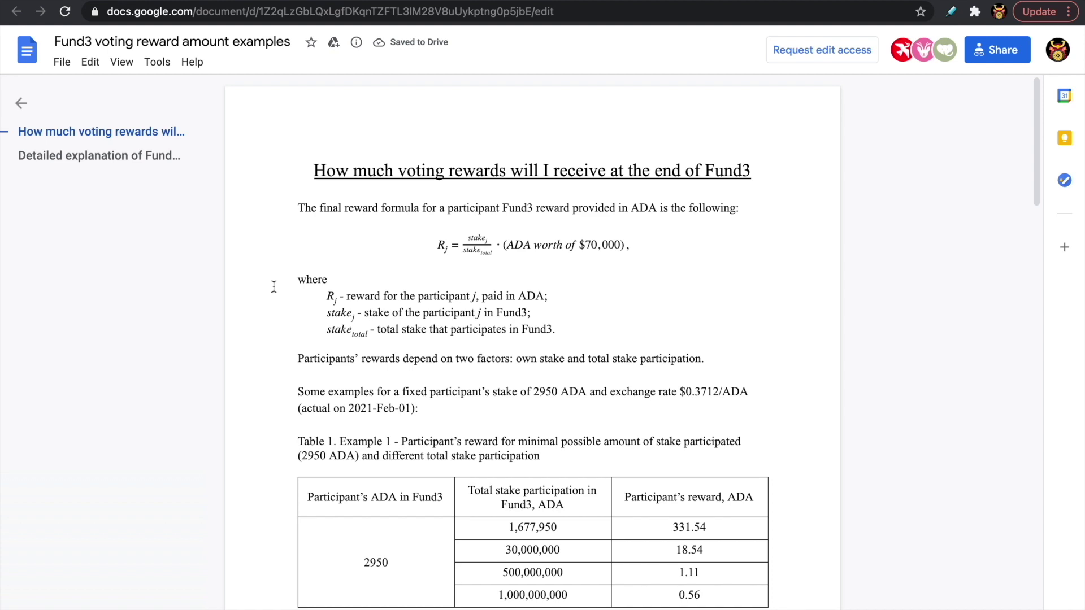
scroll(274, 287, "right", 2)
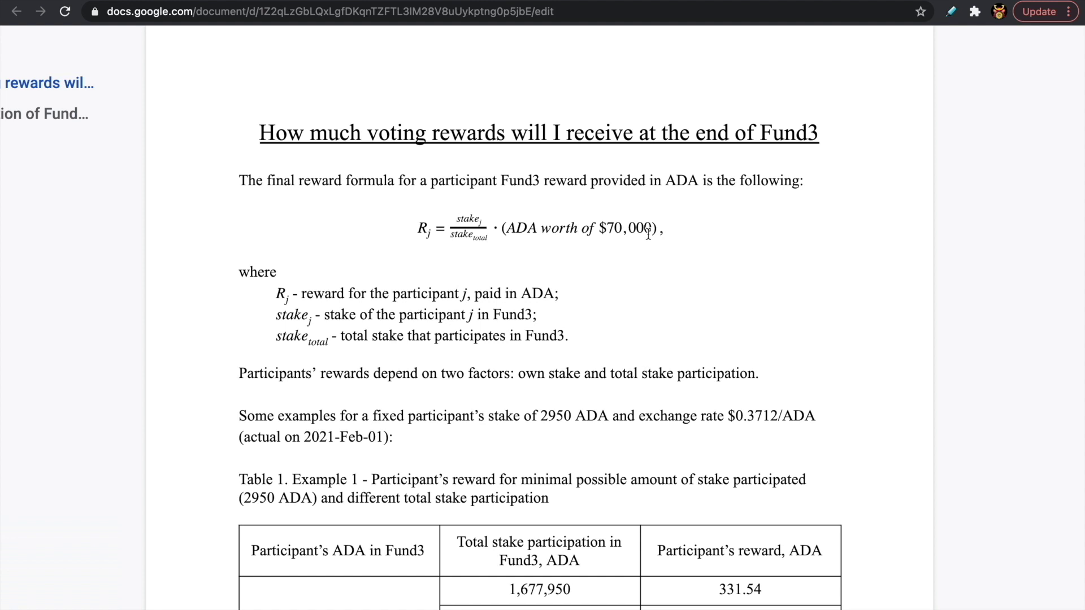
scroll(571, 417, "down", 3)
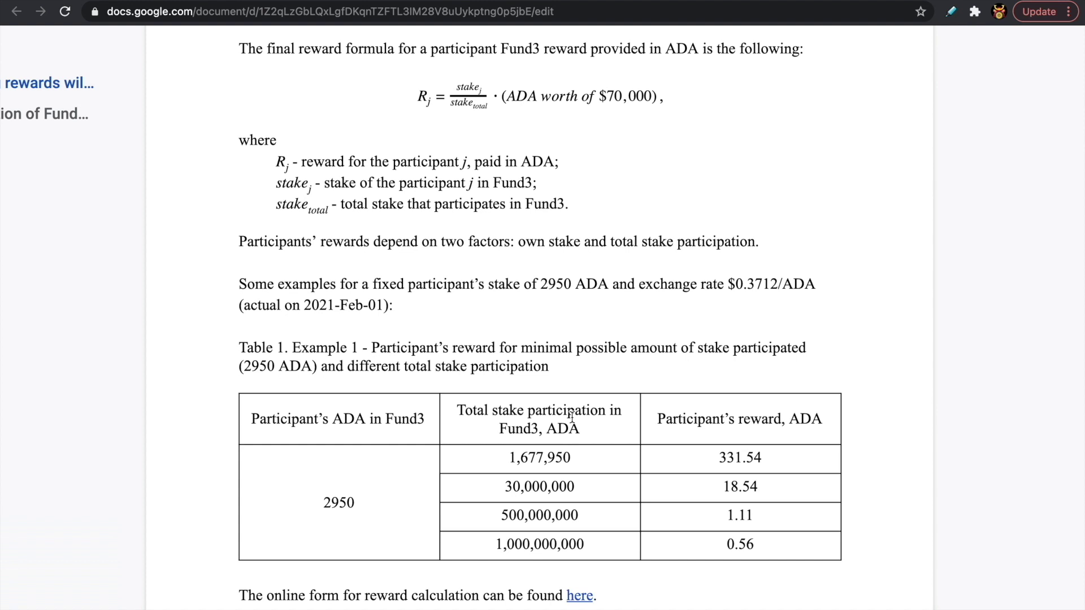
scroll(572, 417, "up", 2)
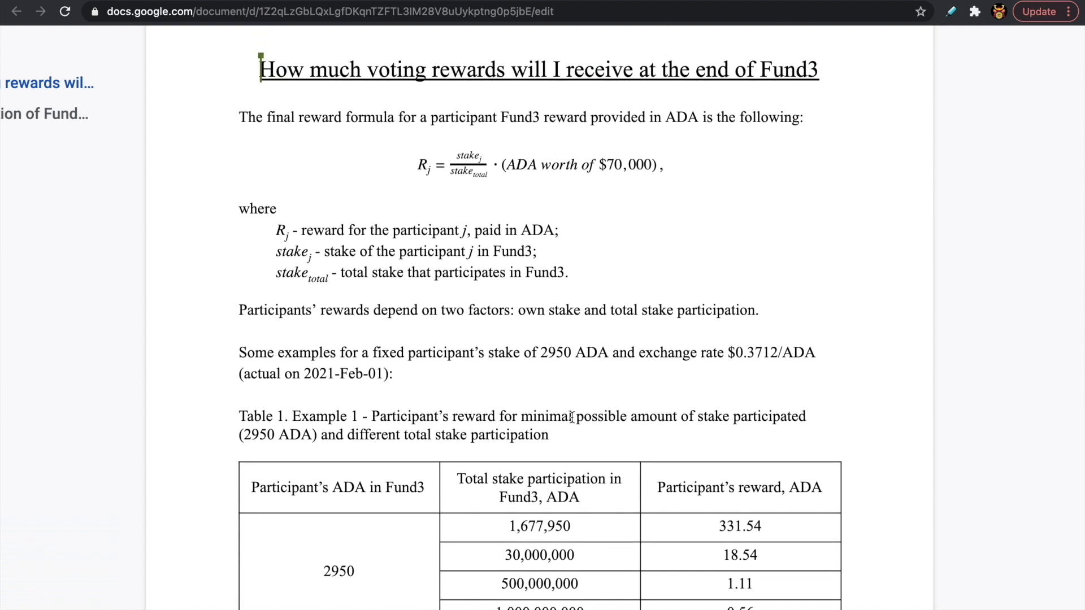
scroll(572, 417, "up", 2)
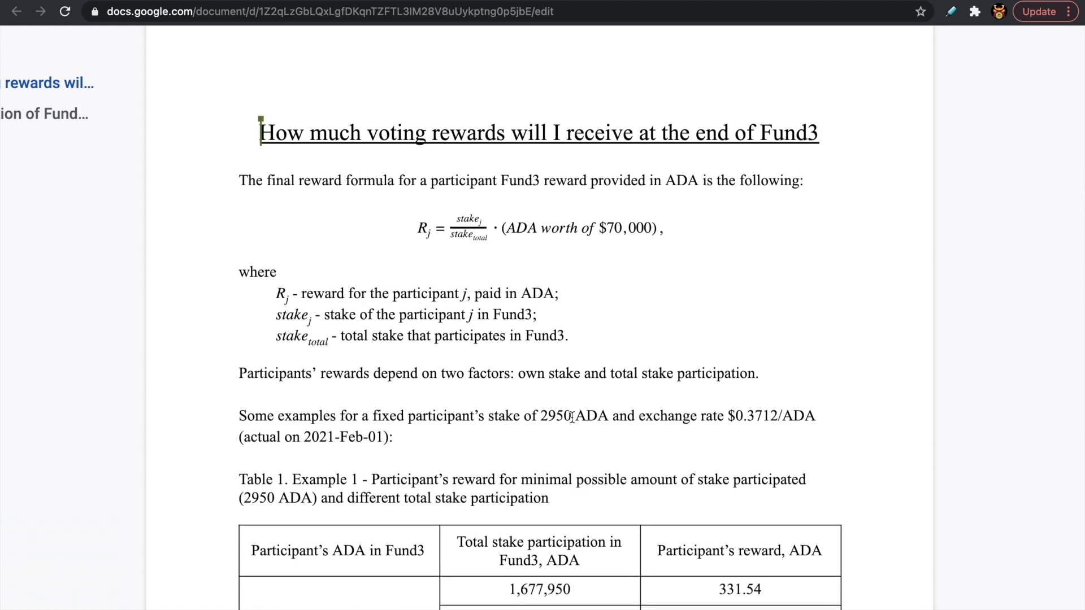
scroll(531, 351, "down", 2)
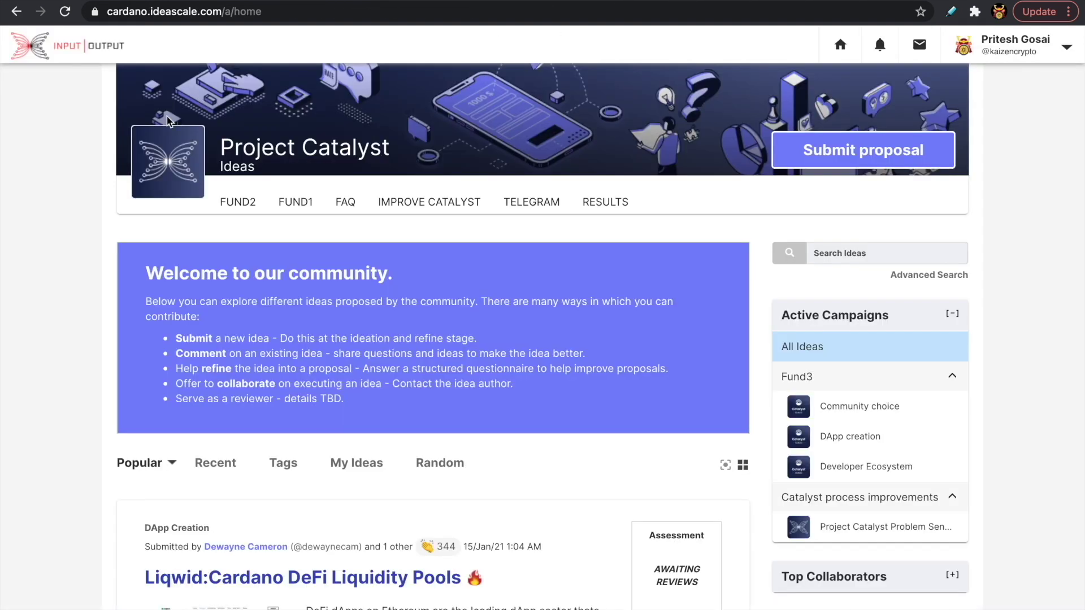
Scroll down through the Fund3 proposal idea cards on the IdeaScale Project Catalyst home.
scroll(74, 205, "down", 1)
scroll(74, 205, "down", 1)
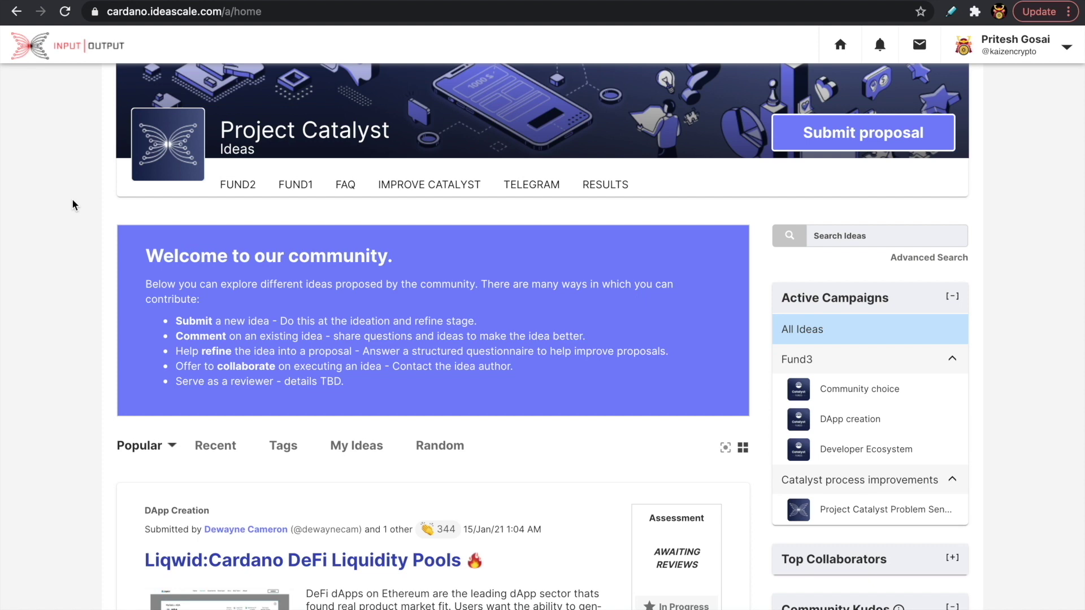
scroll(73, 204, "down", 3)
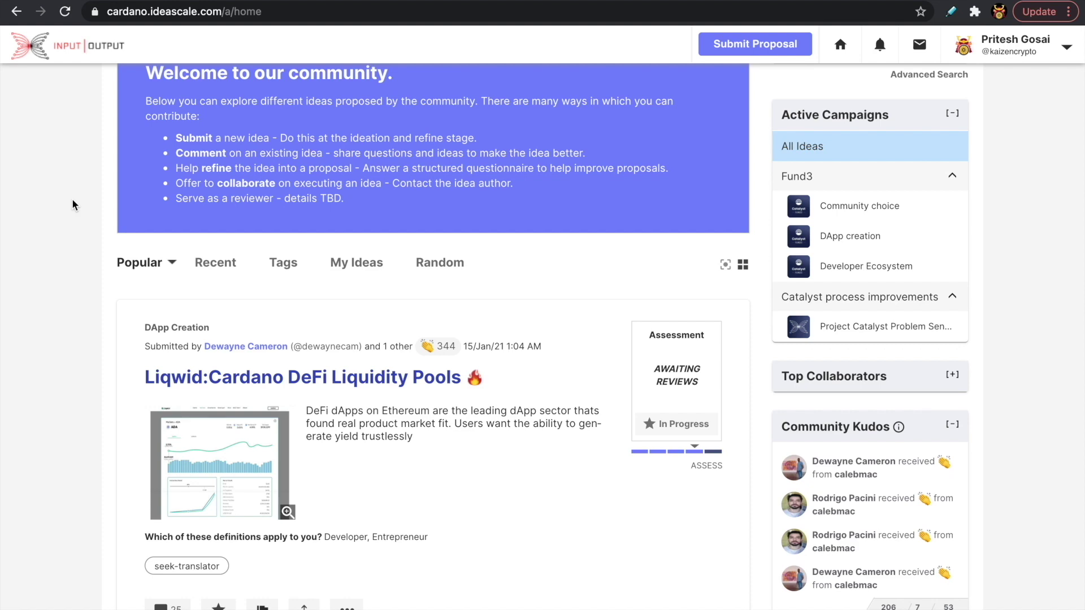
scroll(73, 205, "down", 3)
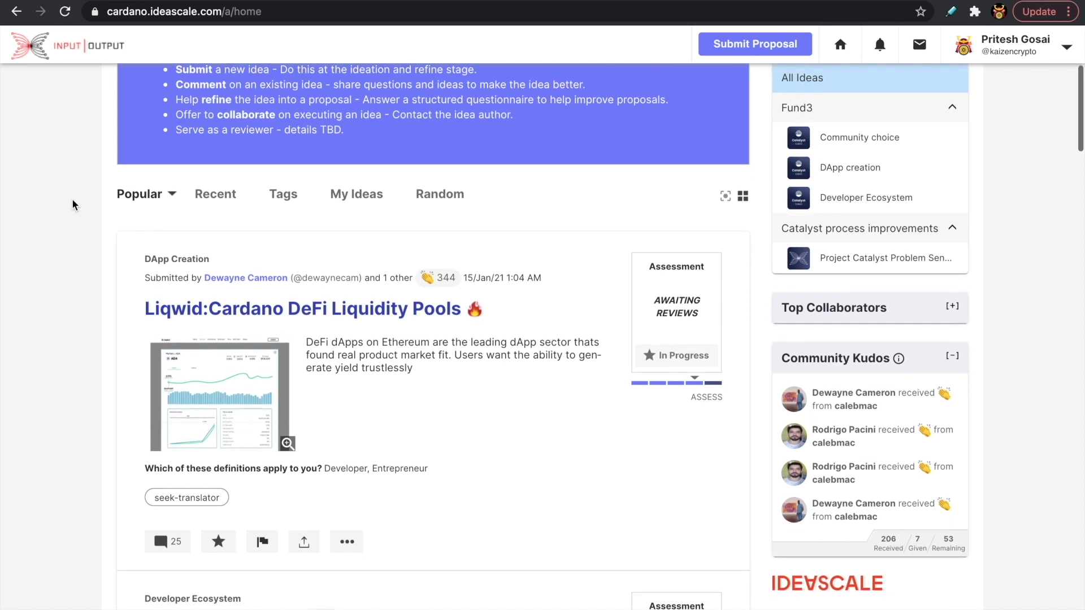
scroll(73, 204, "down", 3)
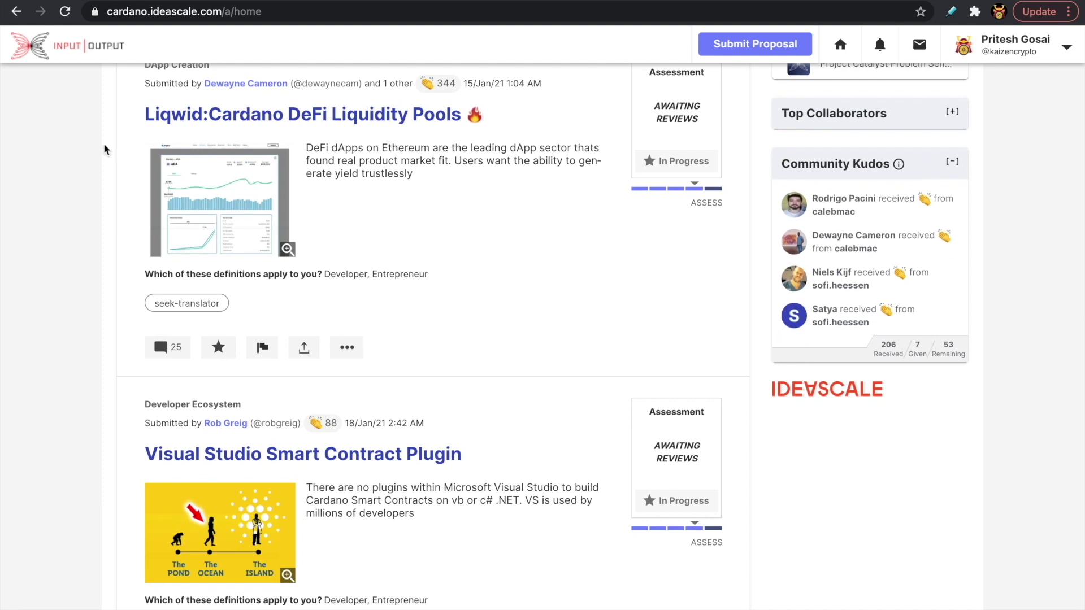
scroll(104, 149, "down", 9)
scroll(104, 149, "down", 4)
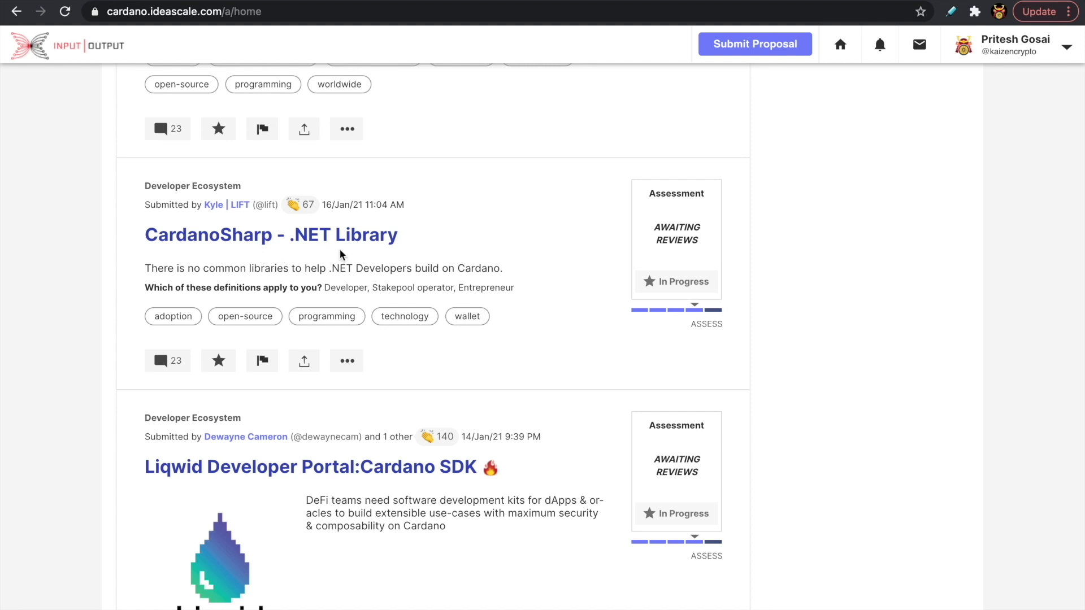
scroll(361, 254, "down", 5)
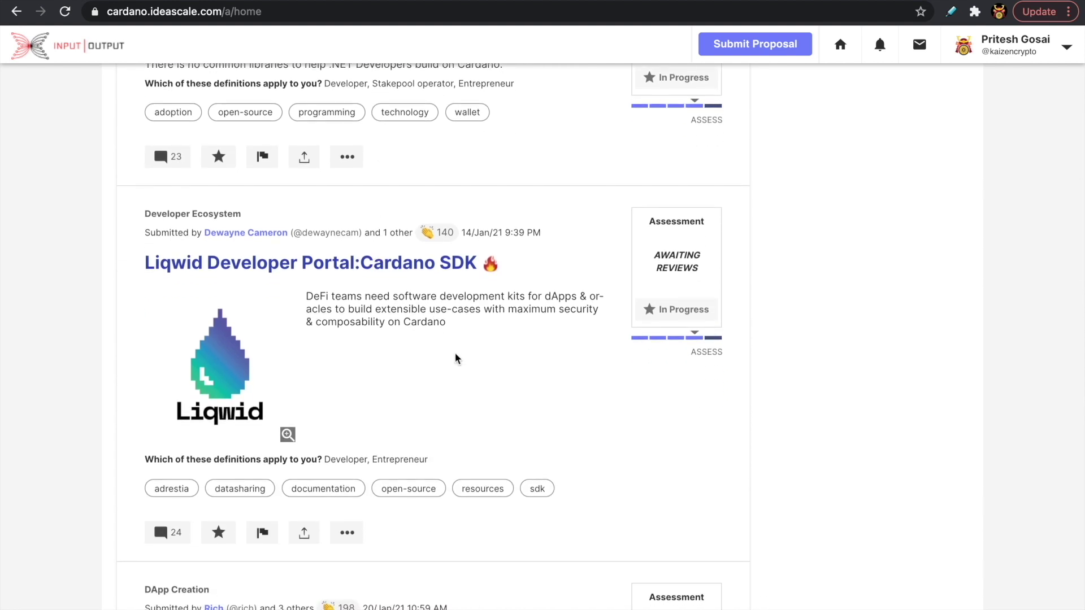
scroll(457, 356, "down", 6)
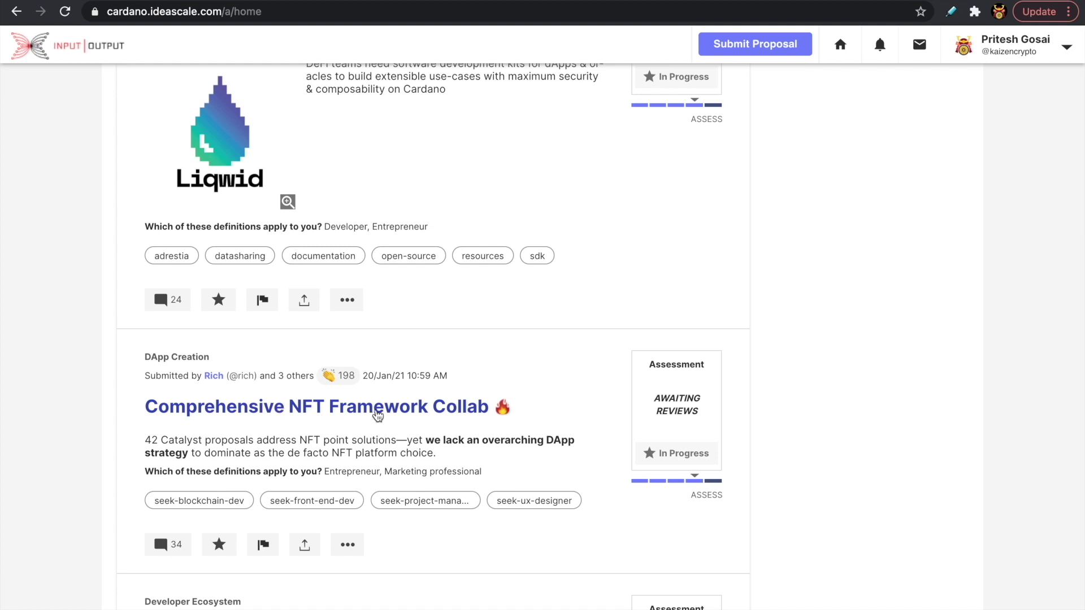
scroll(378, 415, "down", 6)
scroll(377, 416, "down", 12)
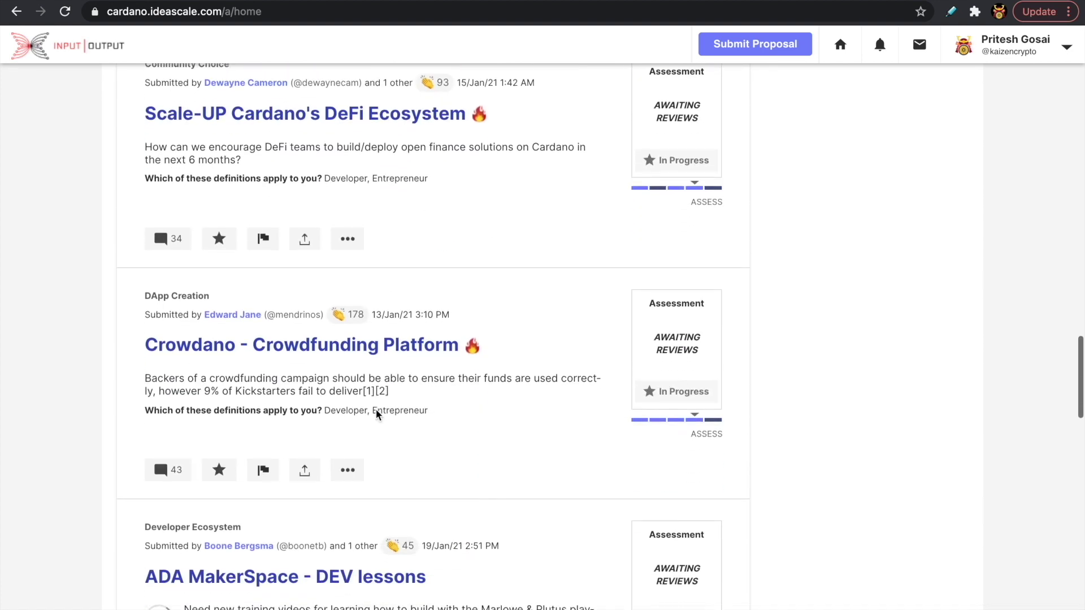
scroll(378, 415, "down", 1)
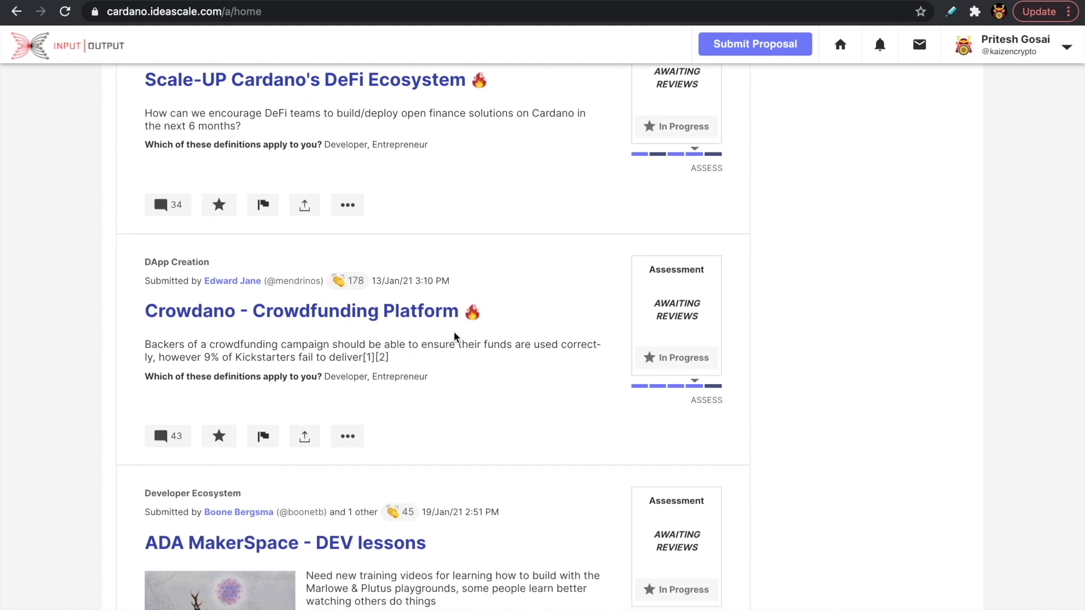
scroll(479, 317, "down", 4)
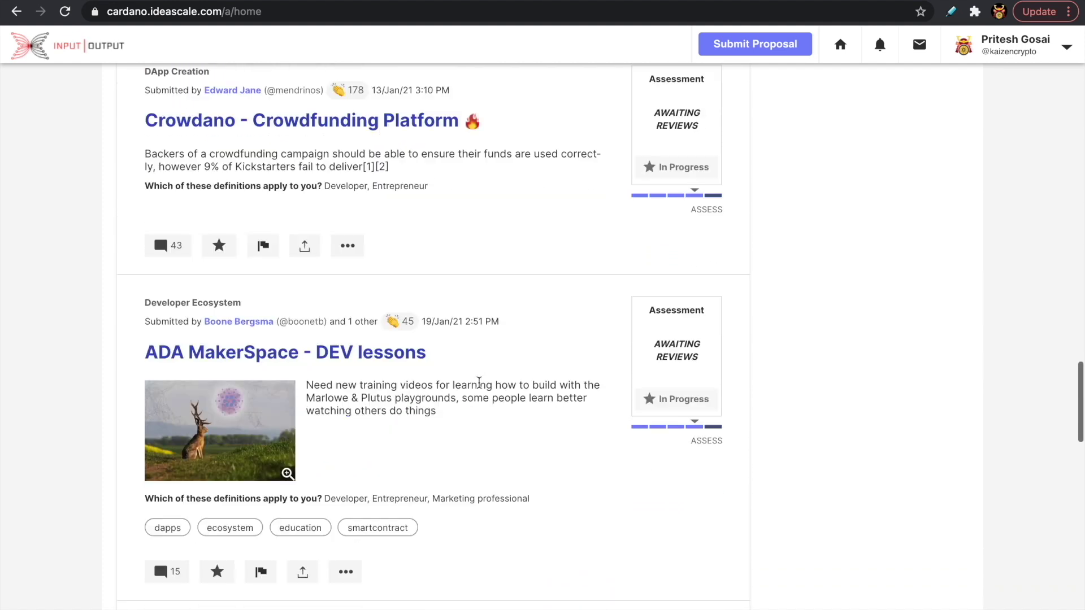
scroll(479, 383, "down", 4)
scroll(479, 383, "down", 3)
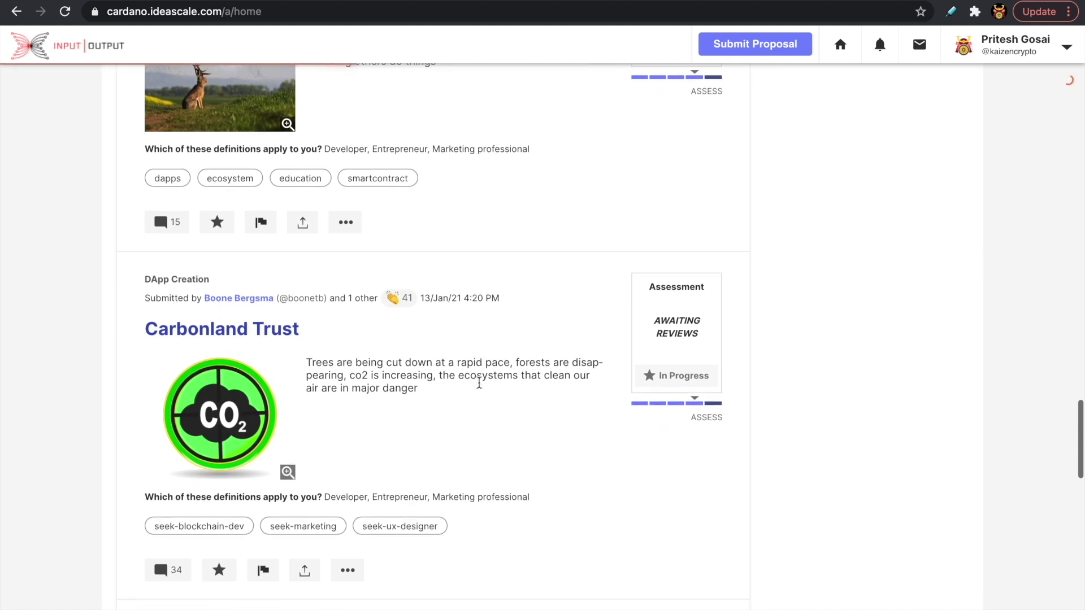
scroll(479, 382, "down", 7)
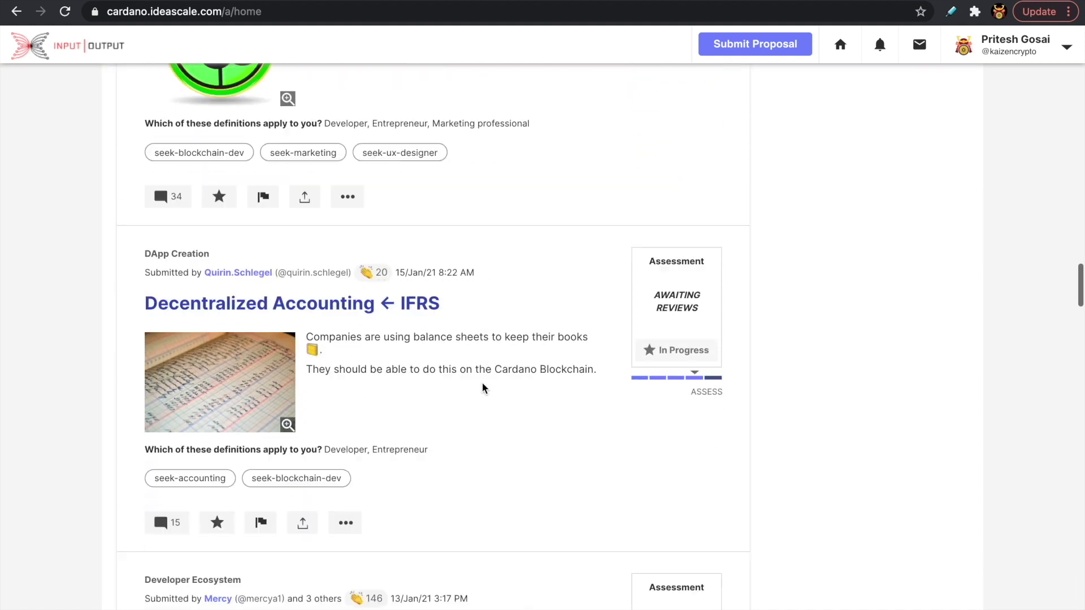
scroll(482, 388, "down", 4)
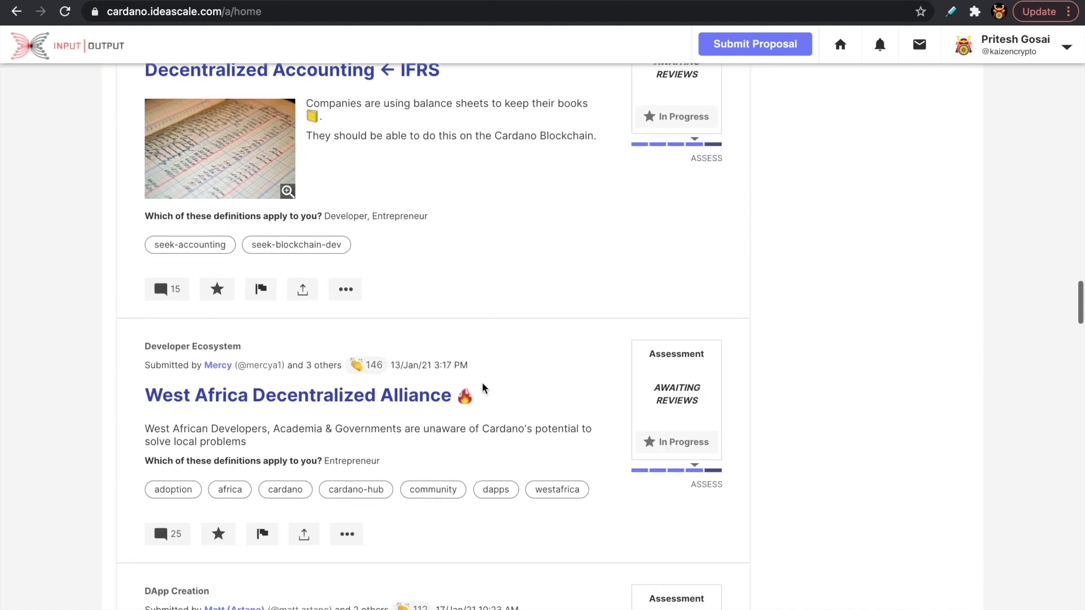
scroll(529, 361, "down", 3)
Scroll back up to the top, where Liqwid:Cardano DeFi Liquidity Pools leads the list.
scroll(529, 362, "up", 15)
scroll(529, 362, "up", 20)
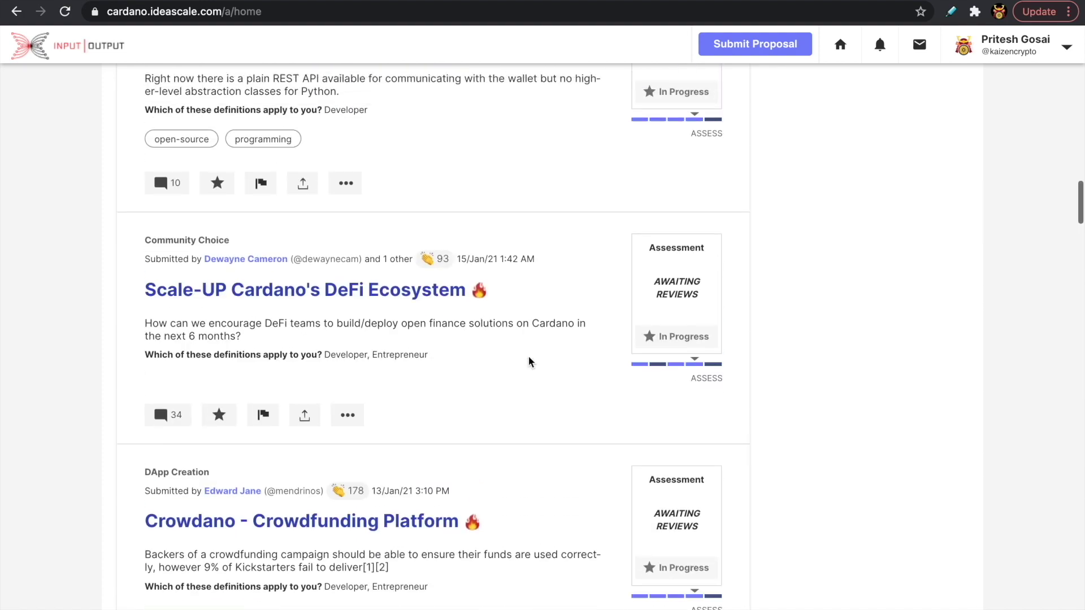
scroll(528, 362, "up", 3)
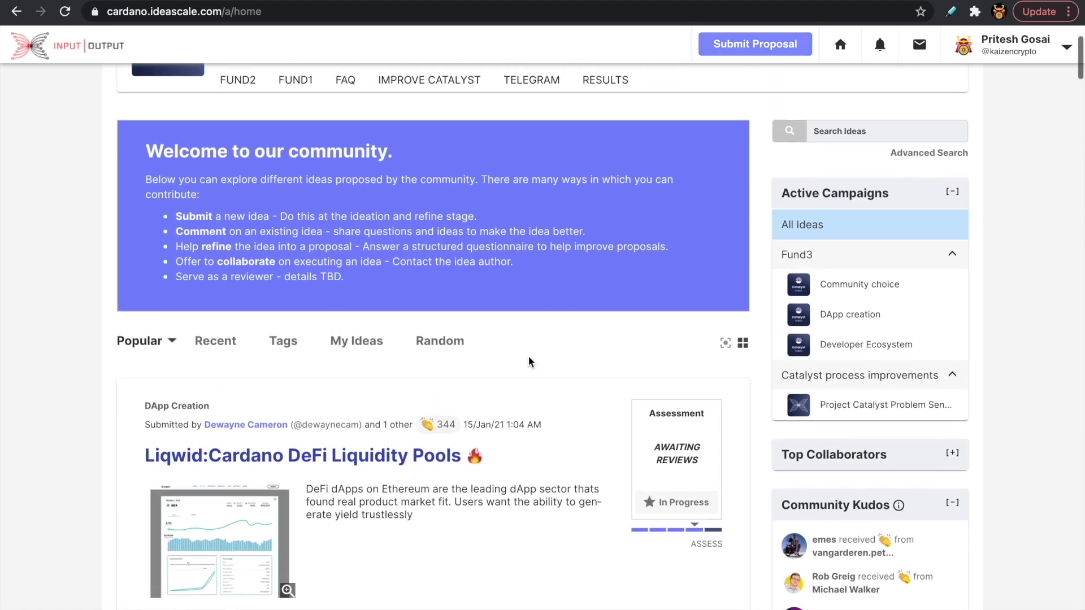
scroll(61, 287, "up", 1)
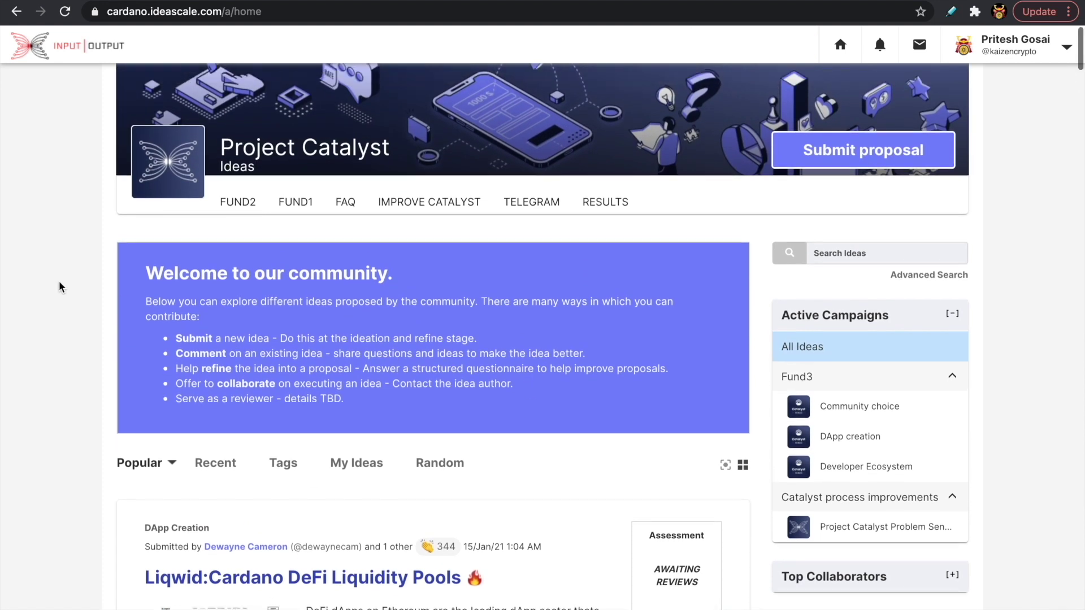